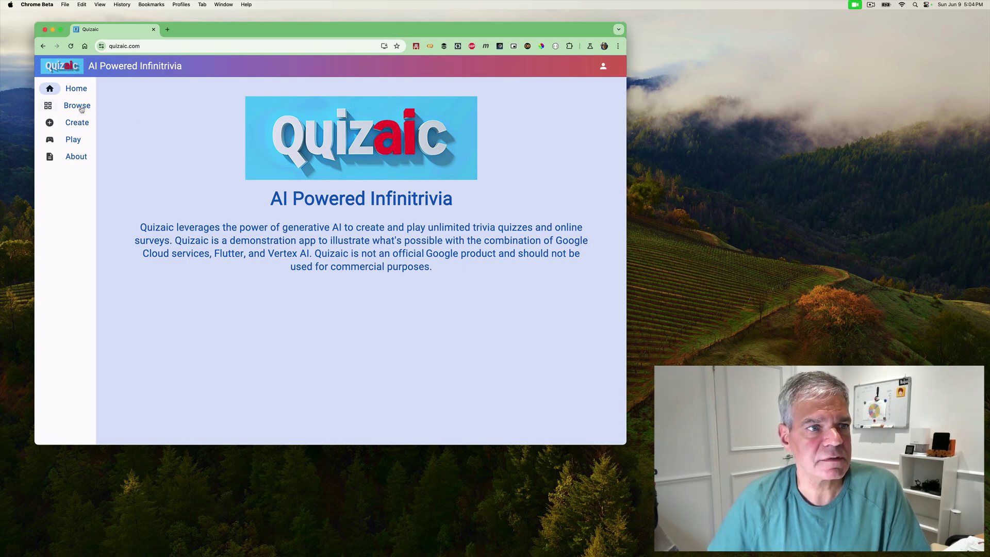
Open the Browse page from the sidebar, which shows a sign-in prompt for creating quizzes
left_click(81, 107)
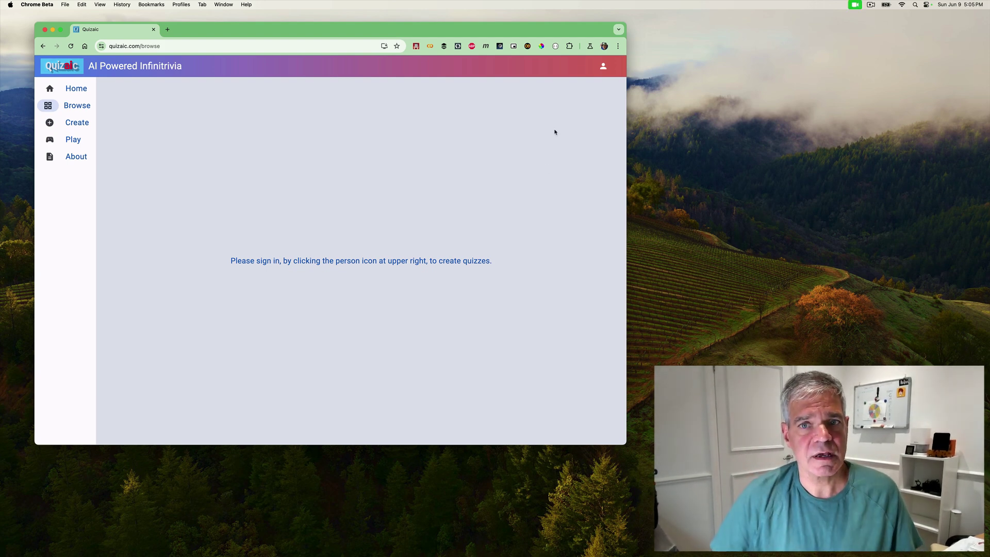
Sign in with a Google account, toggle to All quizzes and back to My Quizzes
left_click(603, 68)
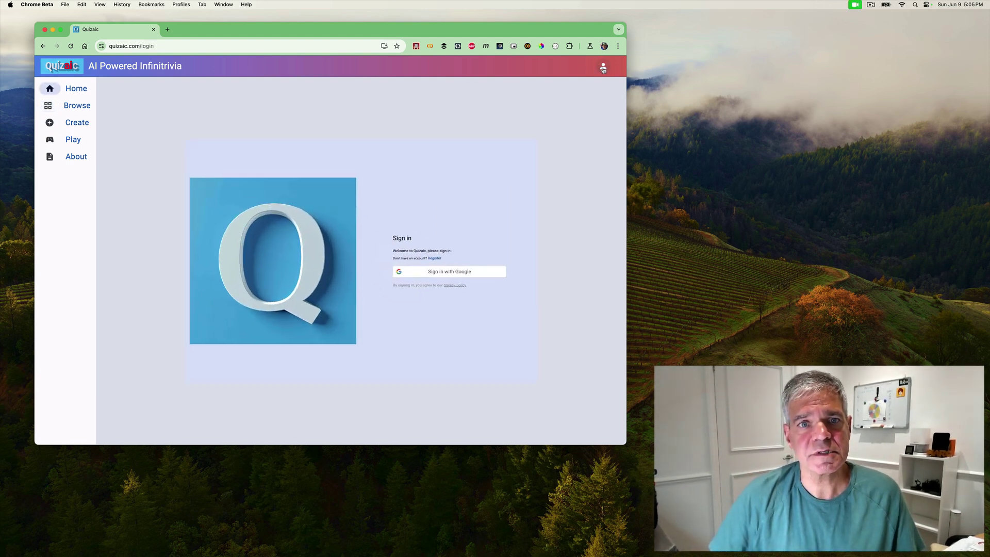
left_click(483, 279)
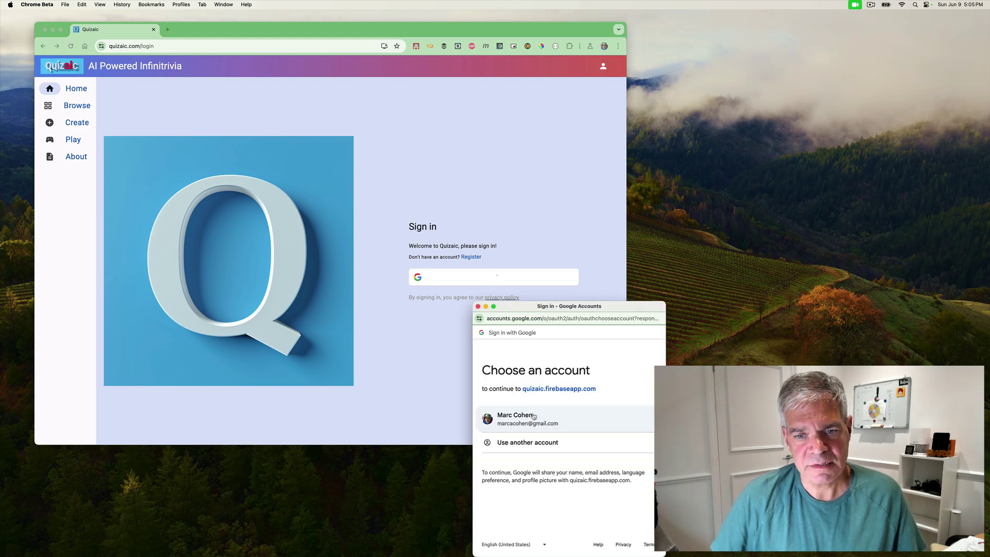
left_click(533, 418)
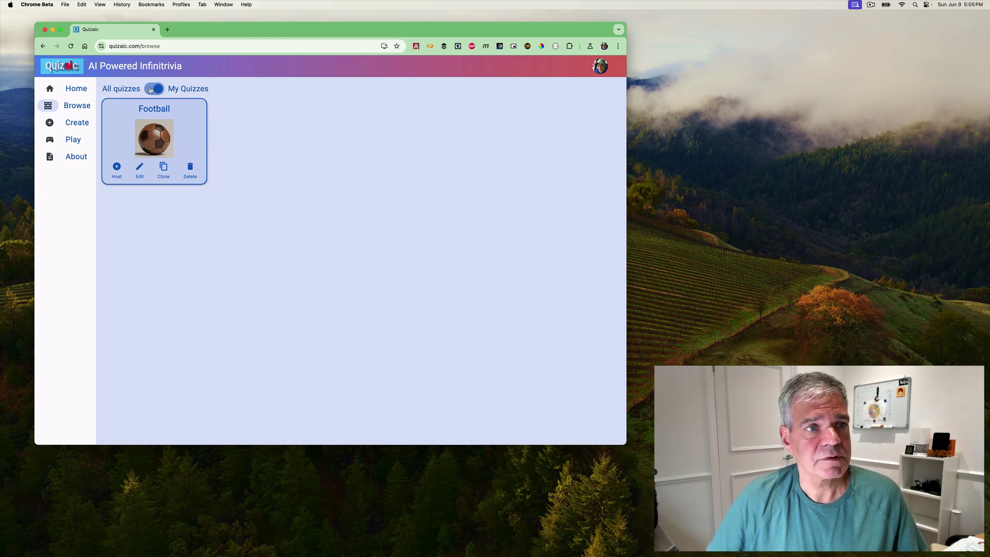
left_click(151, 89)
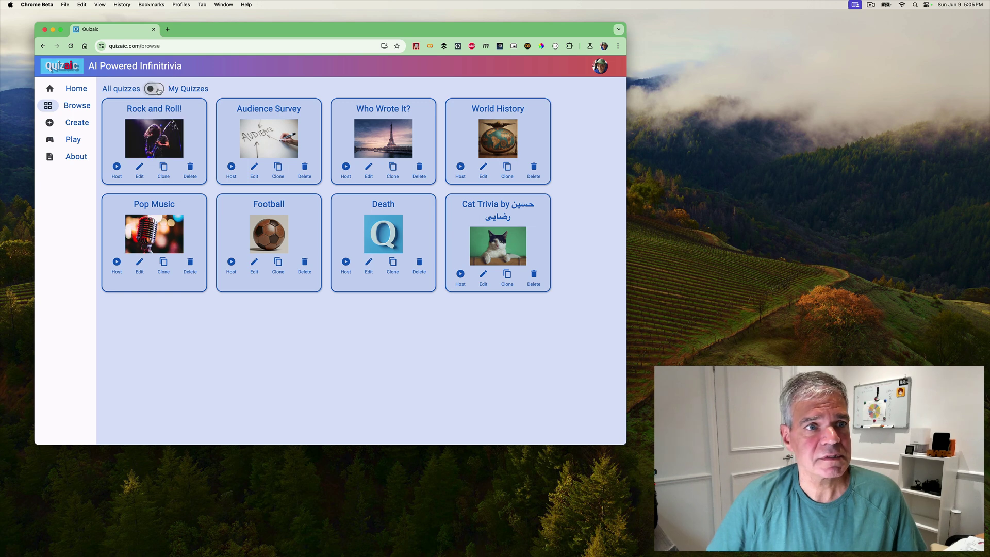
left_click(158, 90)
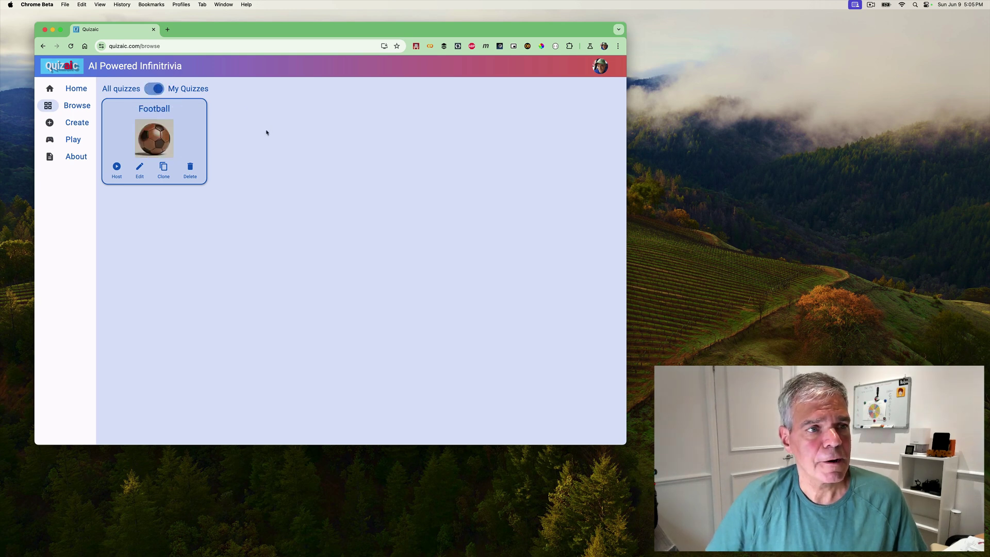
Start a new quiz and replace the default quiz name with the custom title
left_click(73, 124)
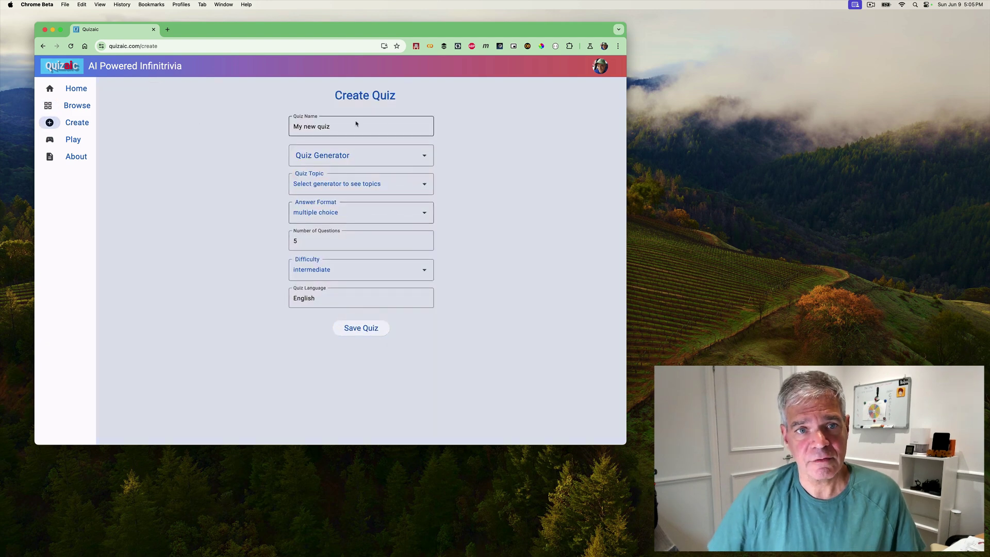
left_click(338, 127)
left_click_drag(338, 127, 272, 124)
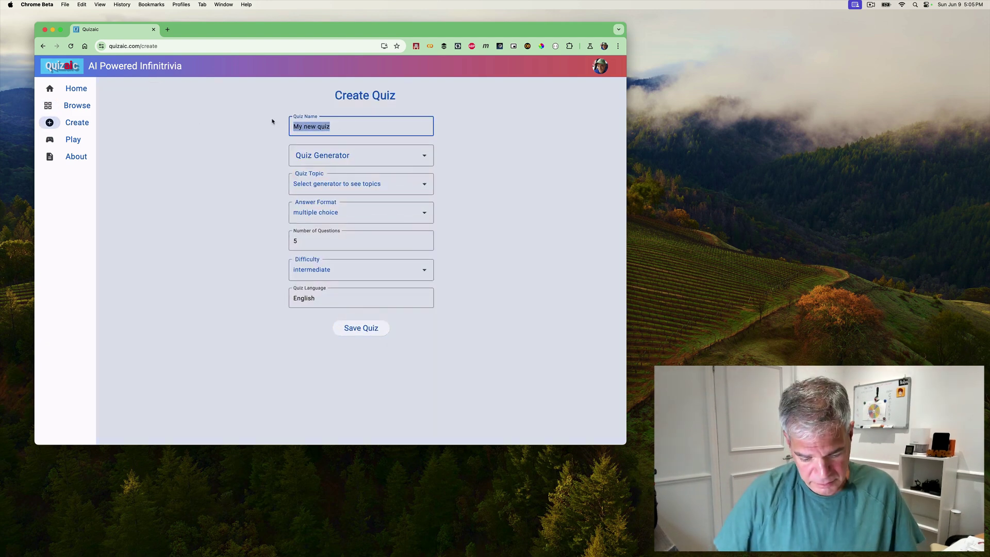
type("Marc's ")
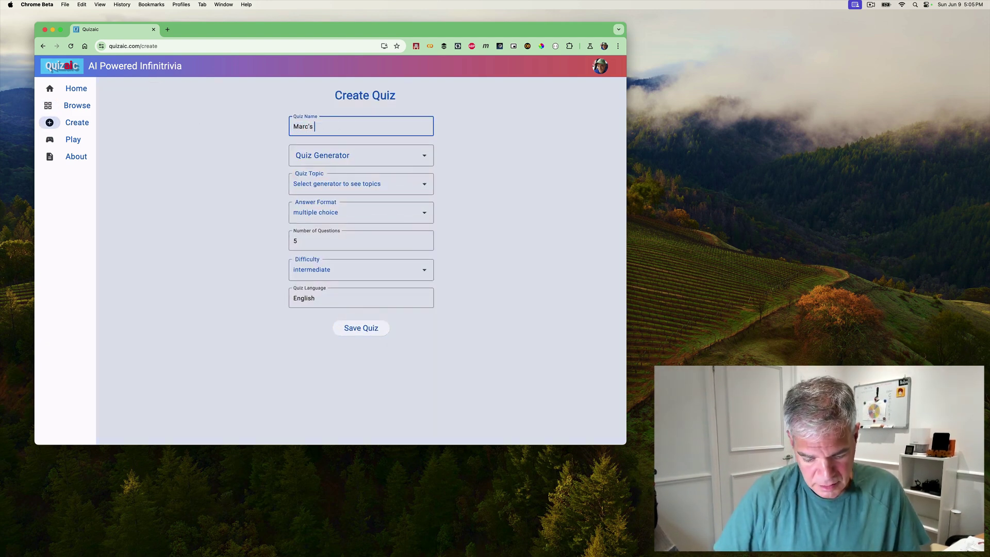
type("Quiz")
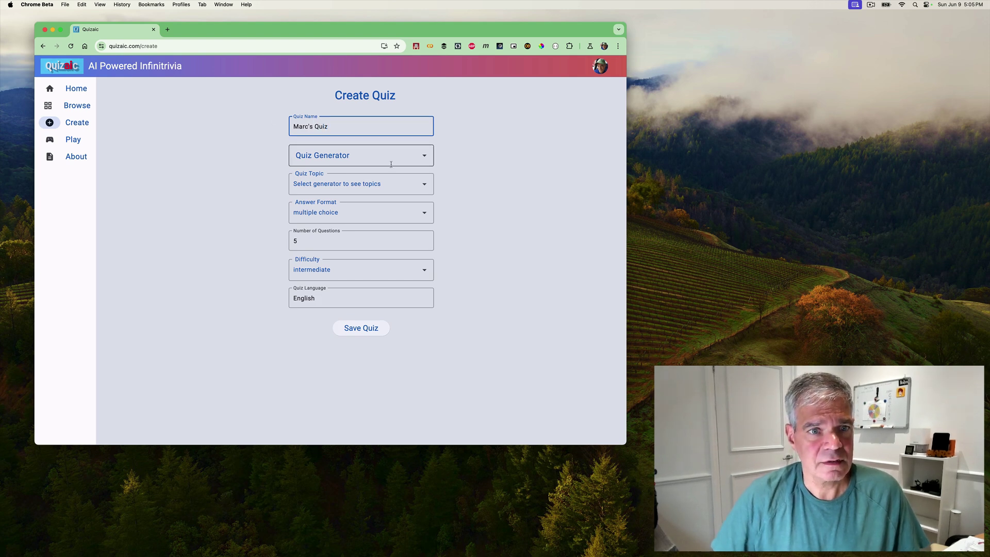
Choose Gemini Ultra as the quiz generator and enter Literature as the topic
left_click(329, 158)
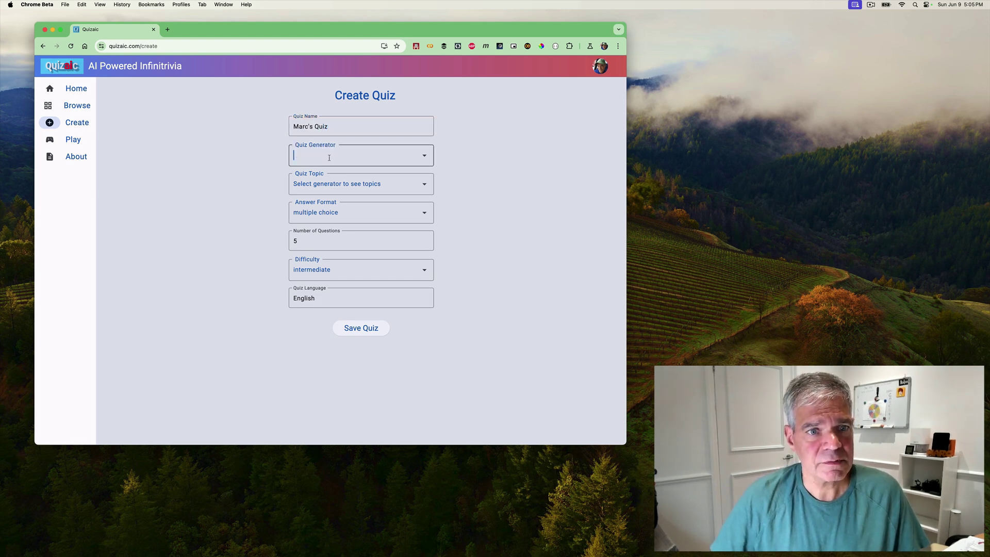
left_click(422, 156)
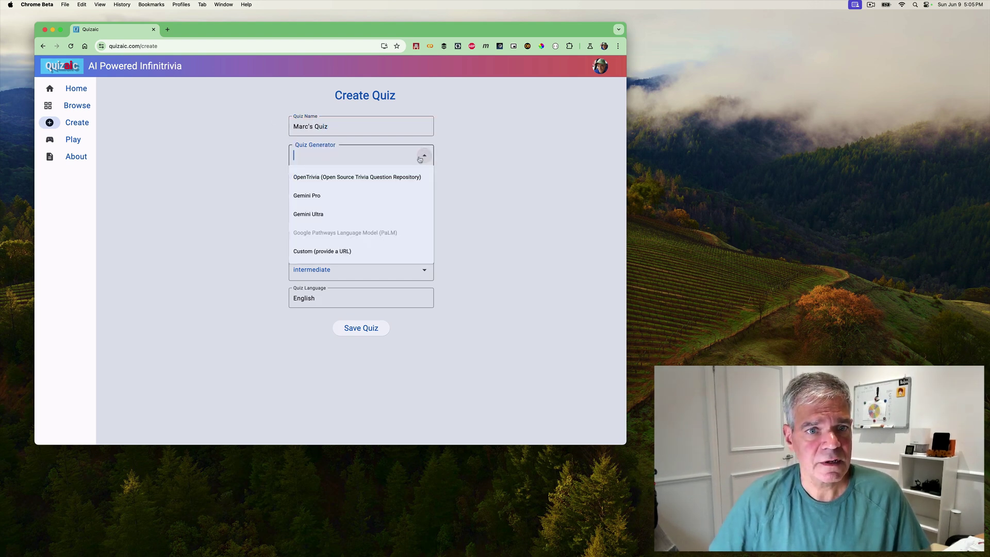
left_click(319, 214)
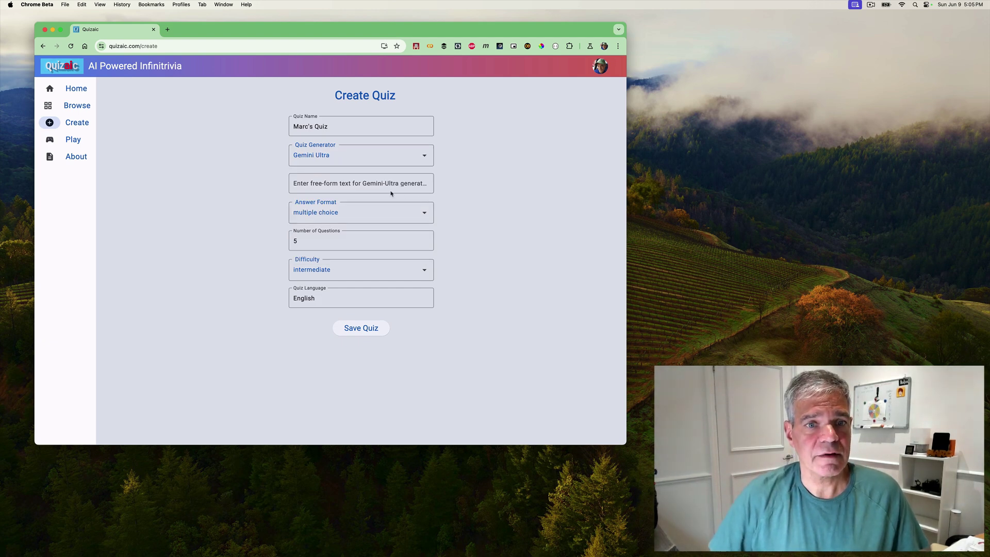
left_click(376, 185)
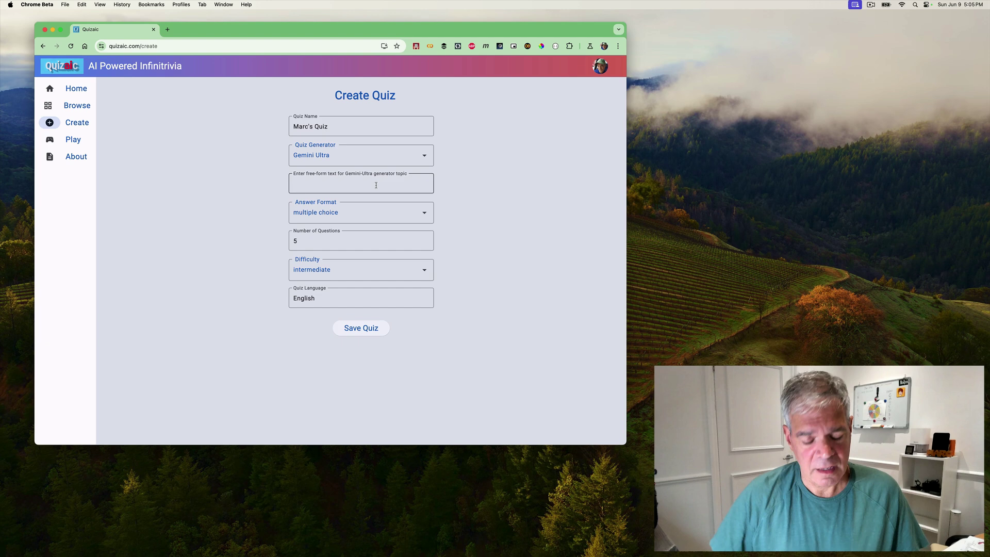
type("Literature")
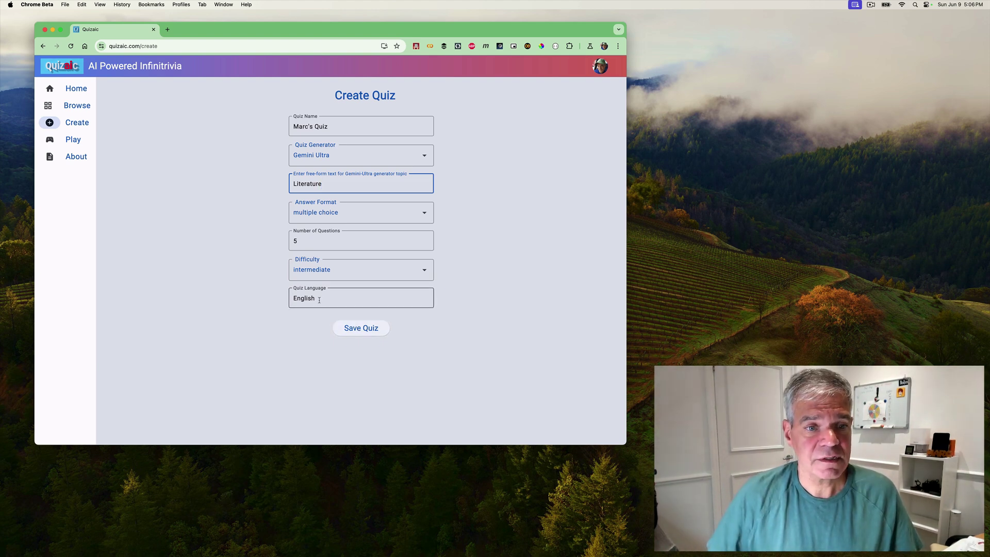
Save the quiz and wait for its generated image to load beside Football
left_click(373, 329)
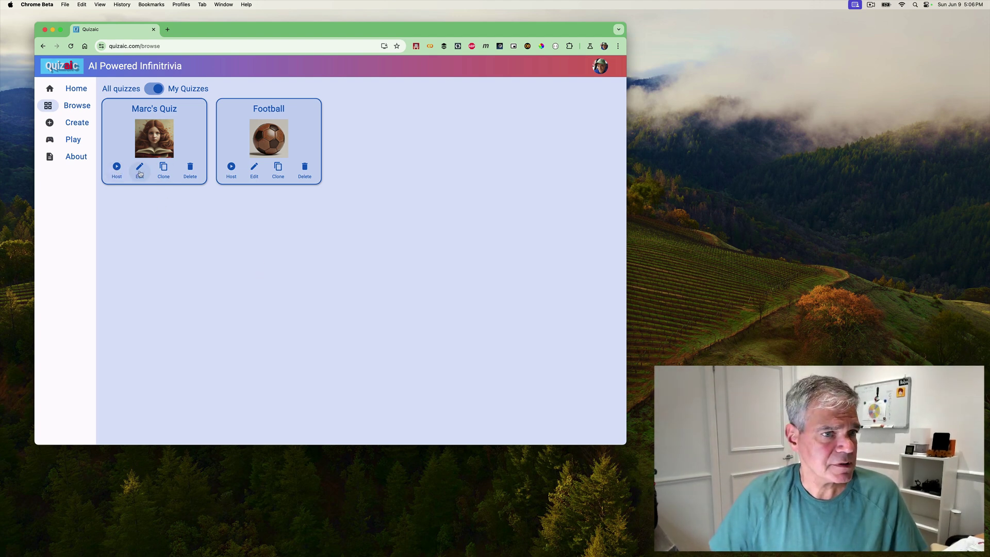
Open the Literature quiz in the editor and scroll through its generated questions
left_click(140, 170)
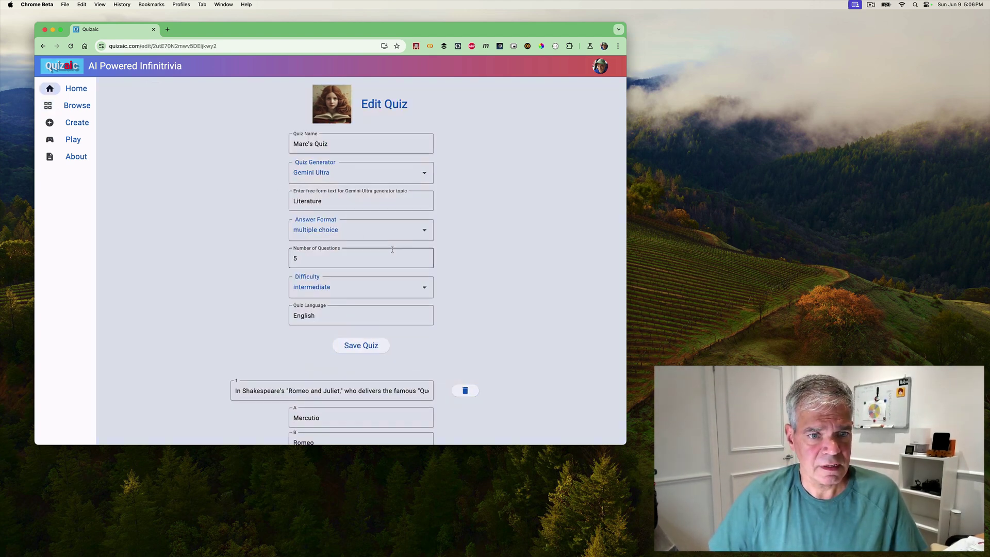
scroll(403, 310, "down", 20)
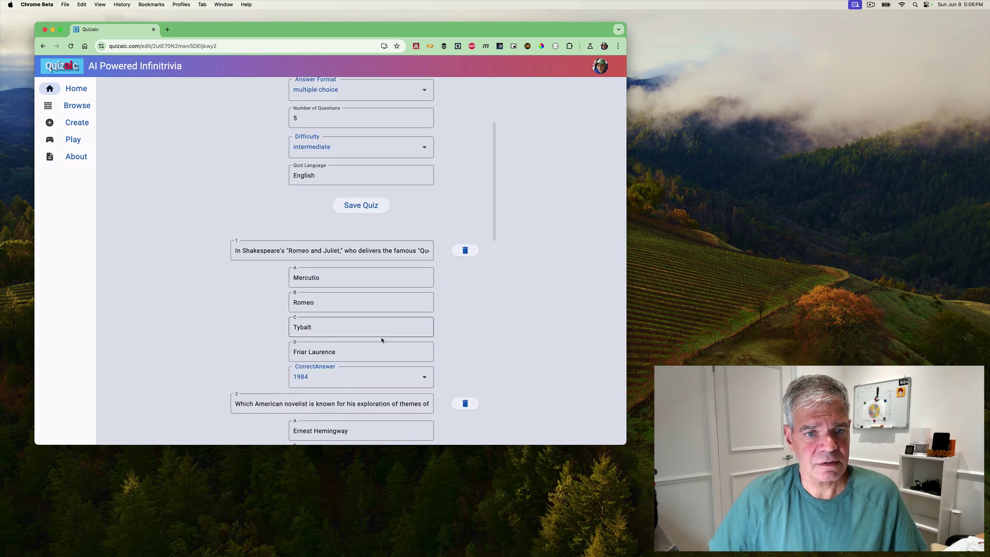
scroll(369, 311, "up", 20)
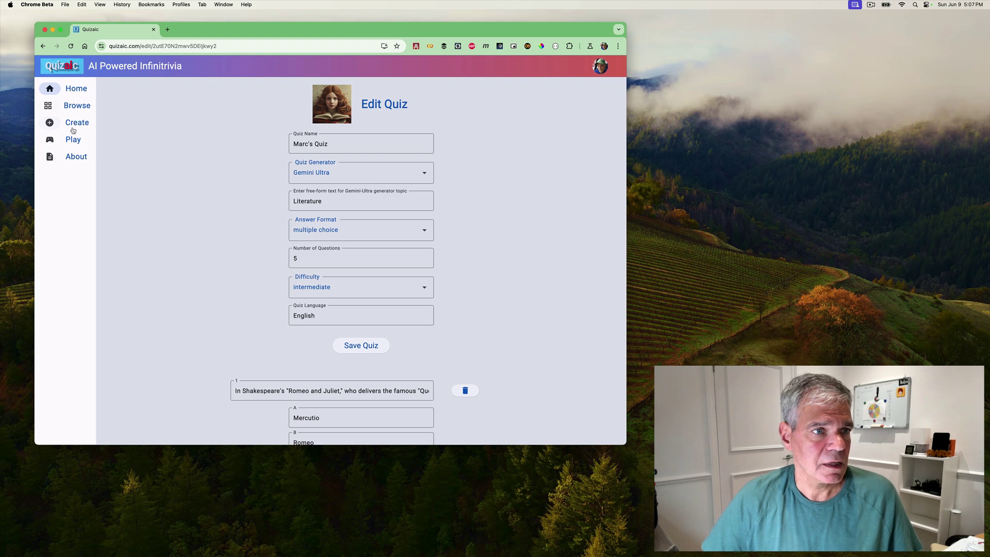
Return to Browse and open Host Settings for the Literature quiz
left_click(90, 107)
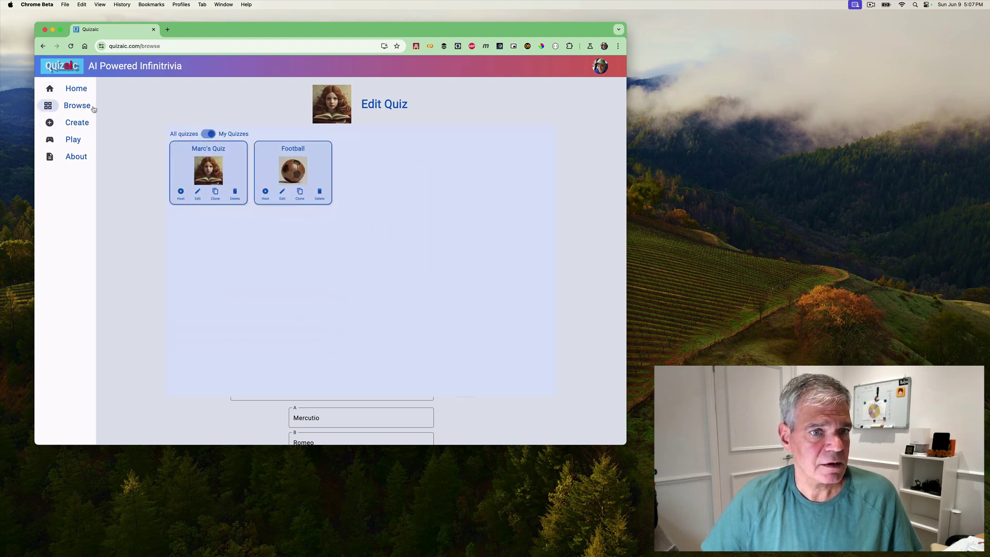
left_click(117, 168)
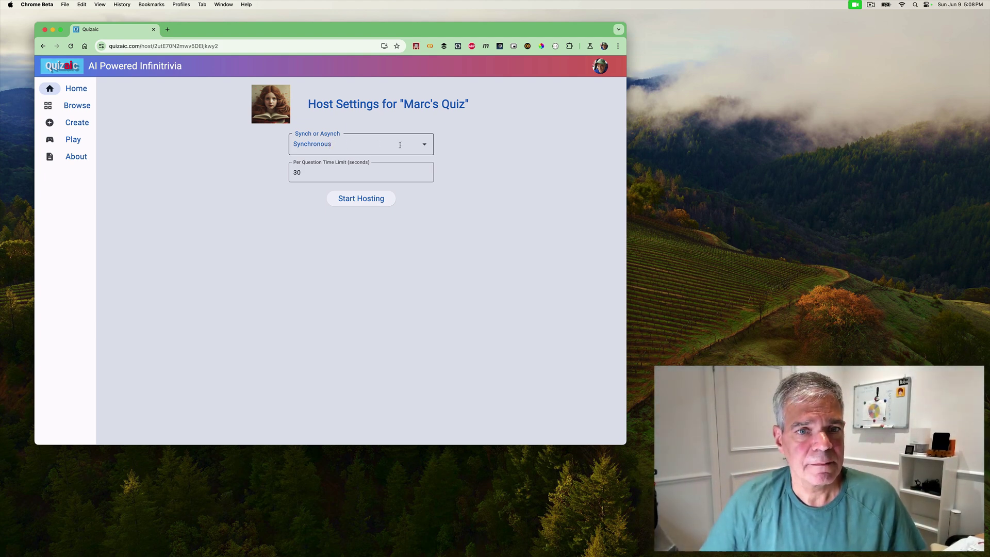
Host the quiz synchronously at 15 seconds per question and select its join link
left_click(425, 147)
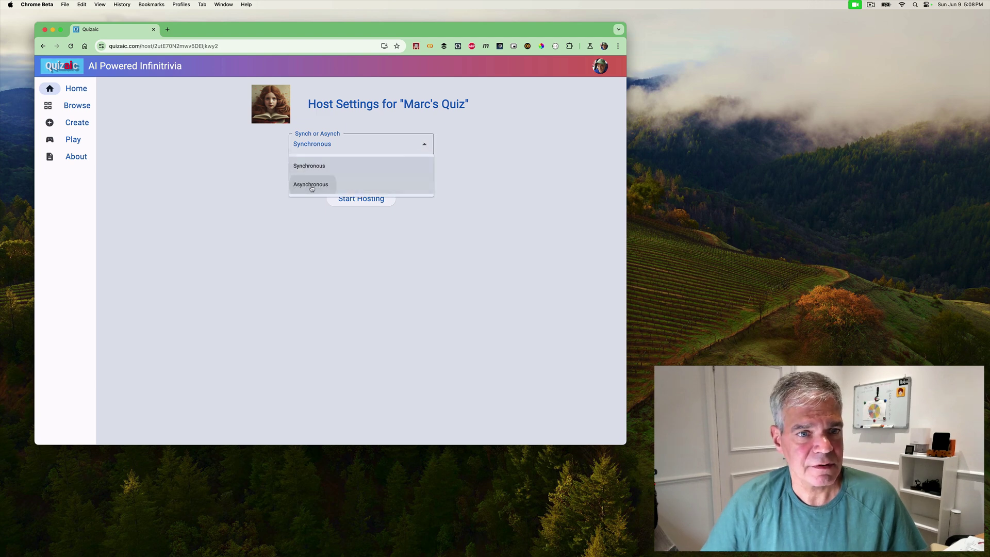
left_click(314, 184)
left_click(429, 148)
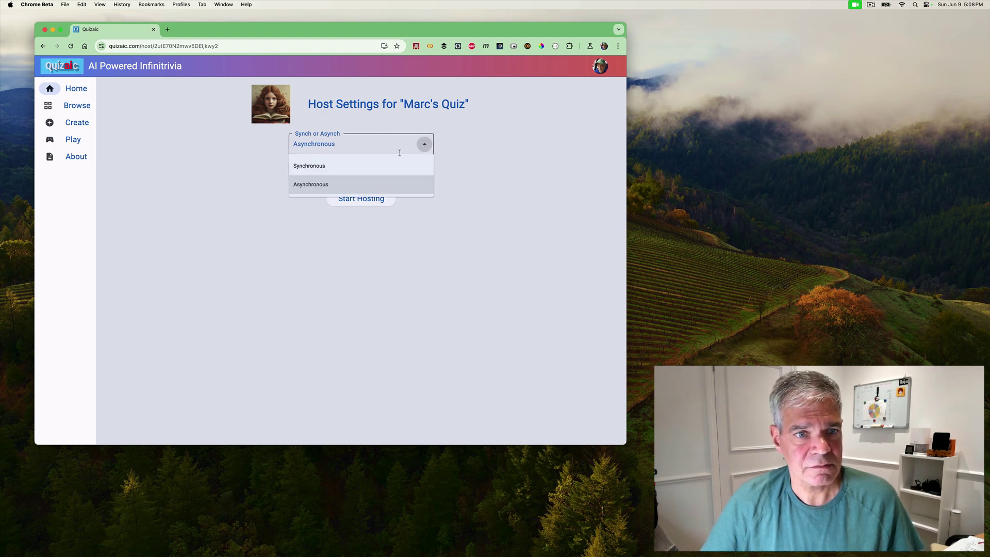
left_click(318, 167)
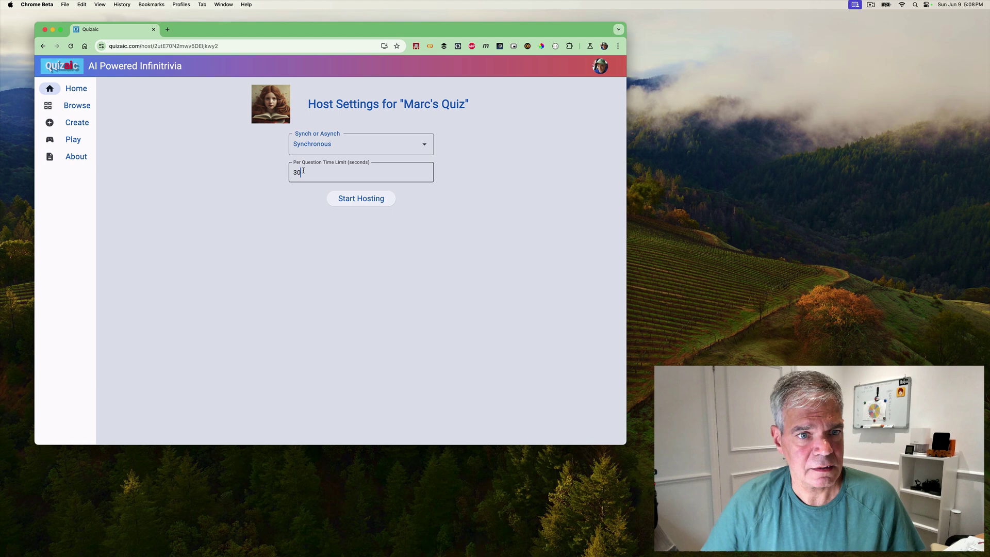
left_click_drag(304, 171, 274, 179)
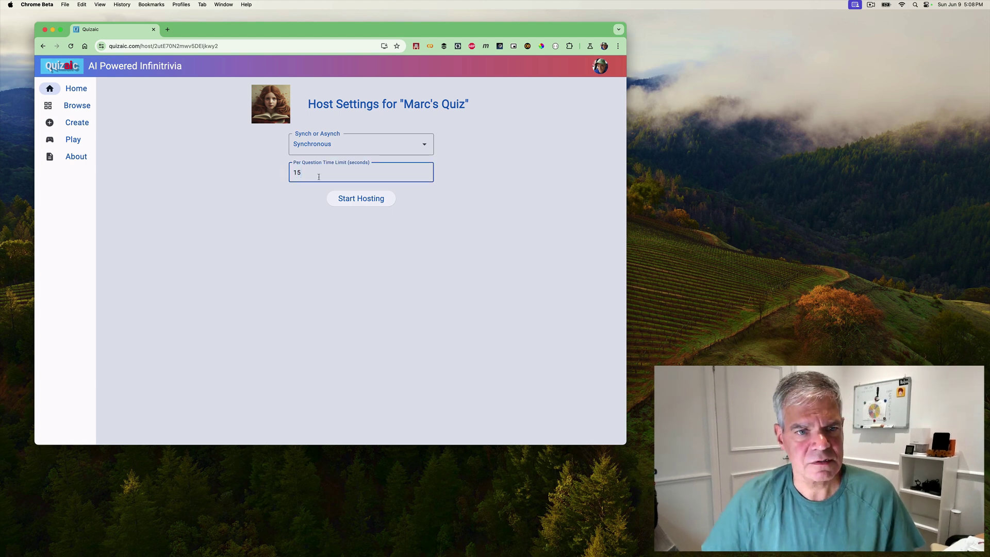
left_click(354, 202)
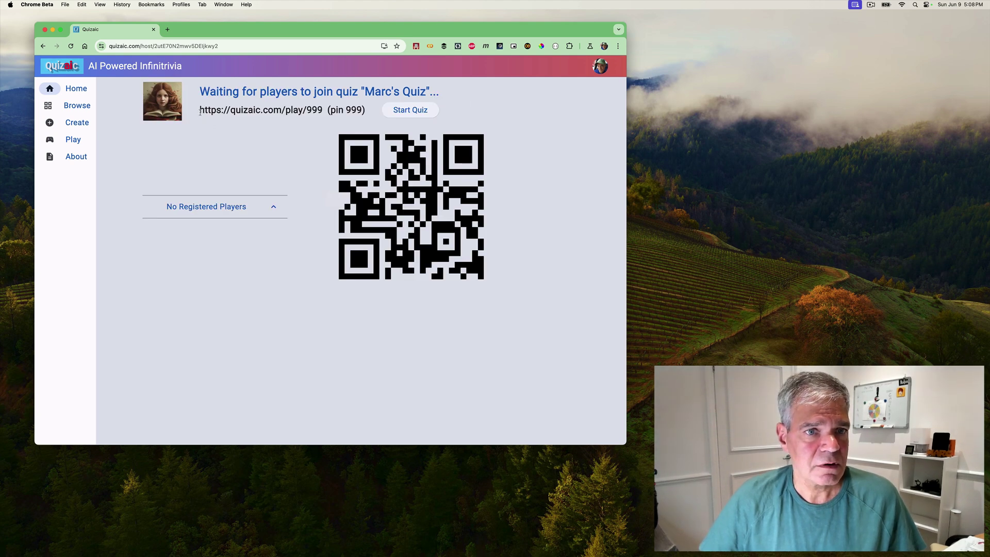
left_click_drag(200, 112, 325, 106)
key("super+c")
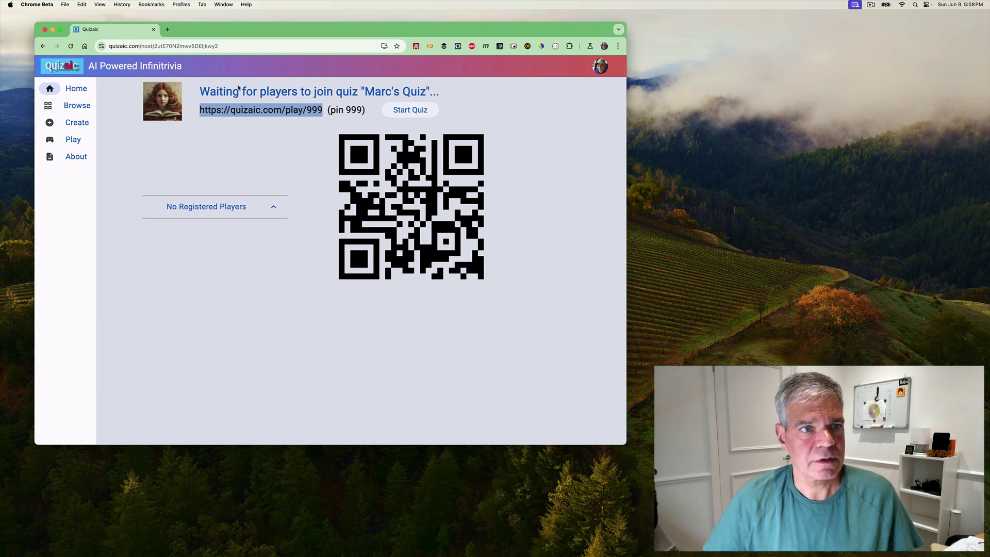
left_click(166, 29)
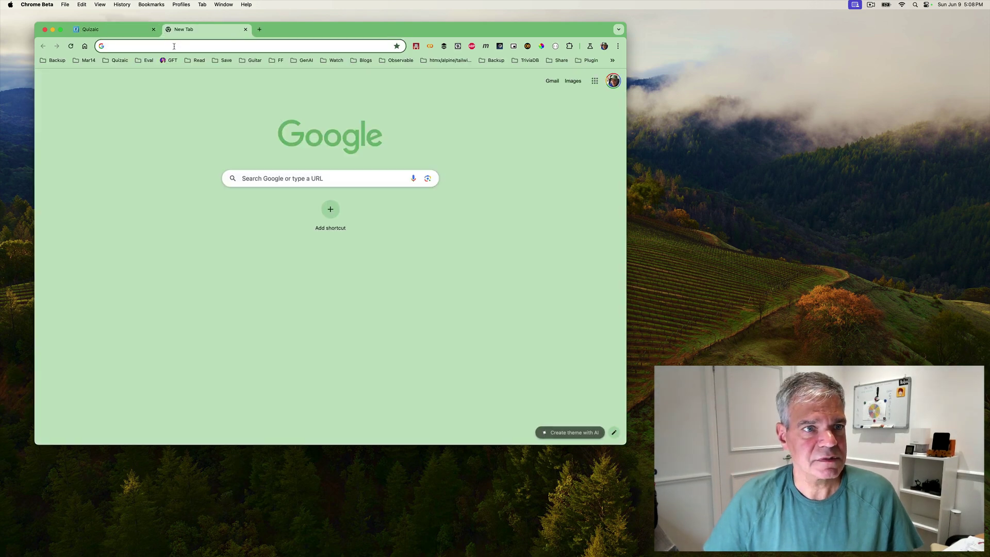
left_click_drag(191, 33, 856, 75)
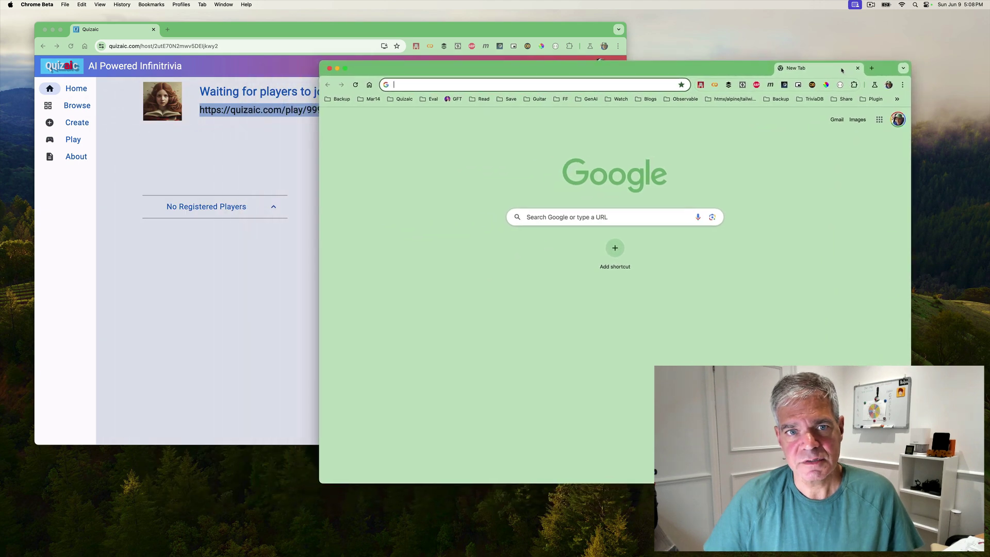
left_click(514, 86)
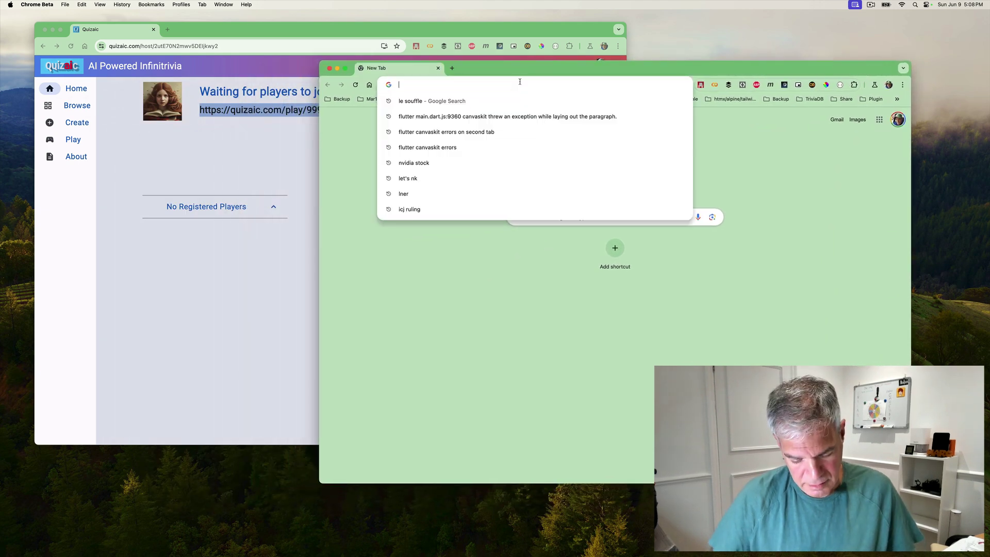
key("super+v")
key("Return")
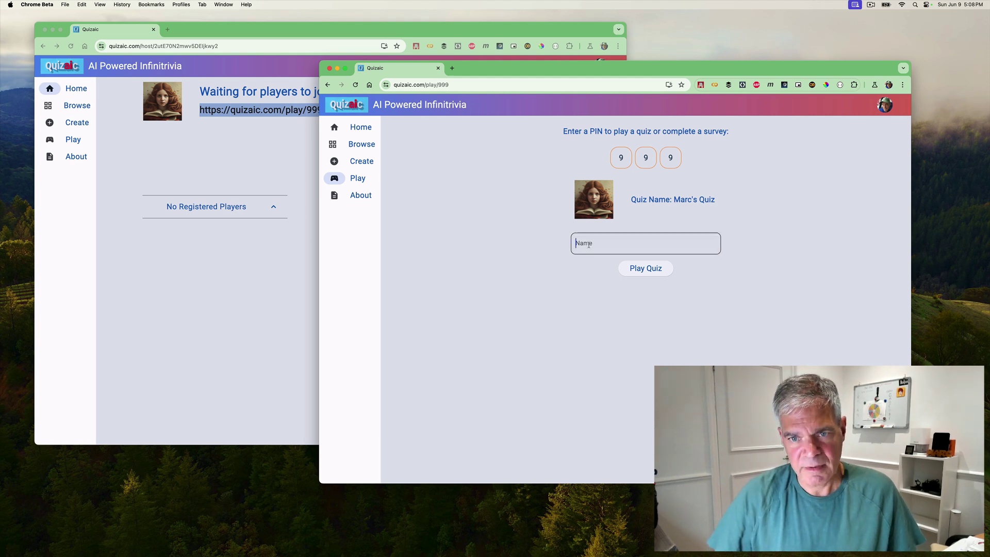
left_click(589, 244)
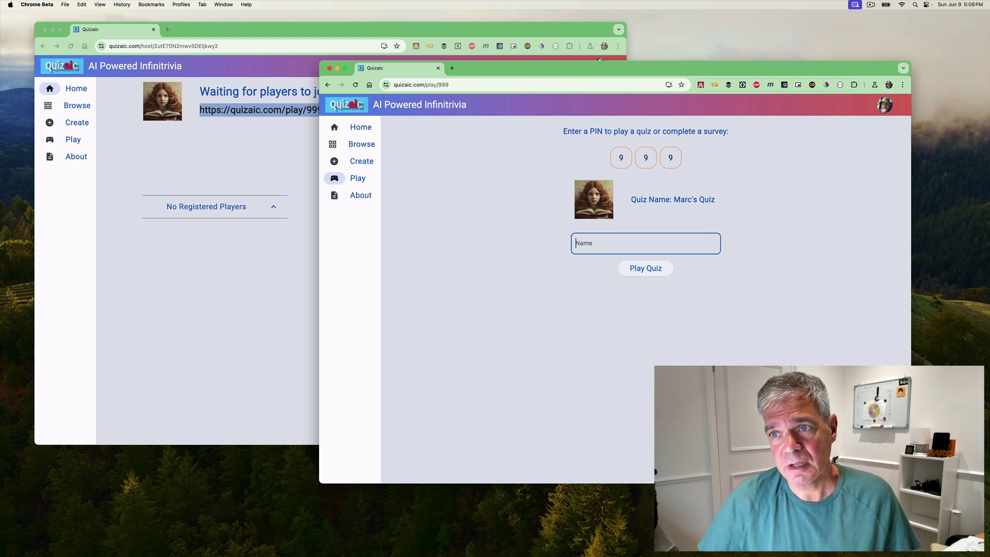
left_click(883, 108)
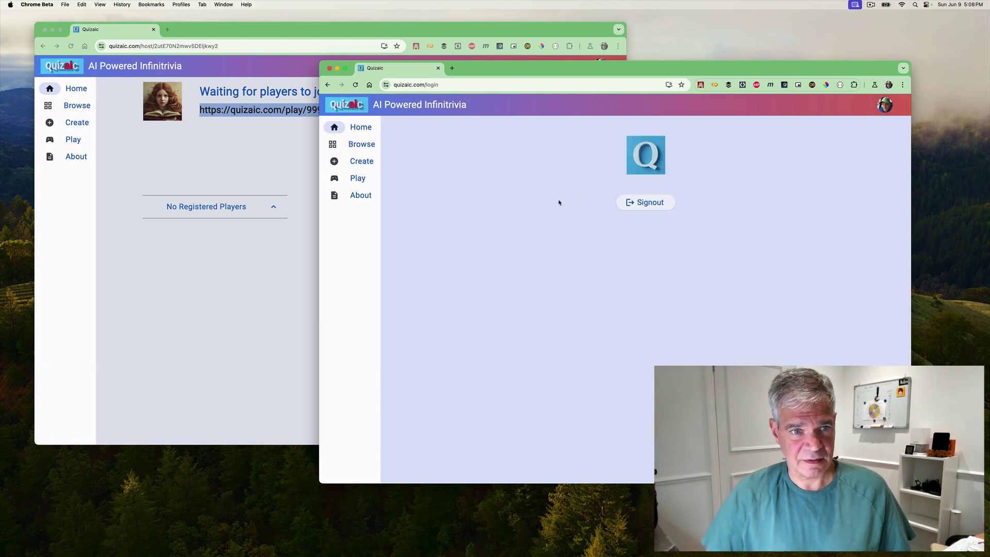
Sign out and reload the join page for PIN 999
left_click(646, 205)
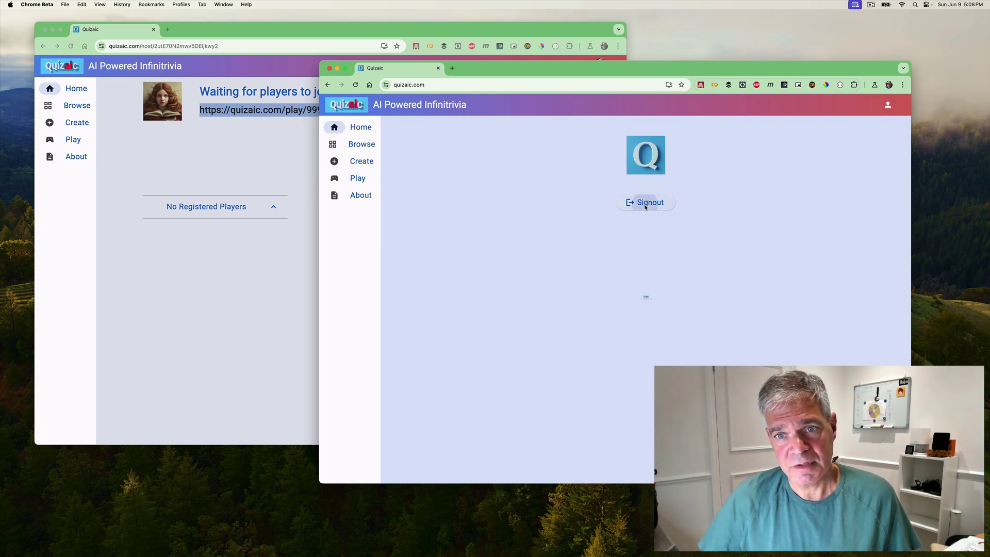
left_click(358, 180)
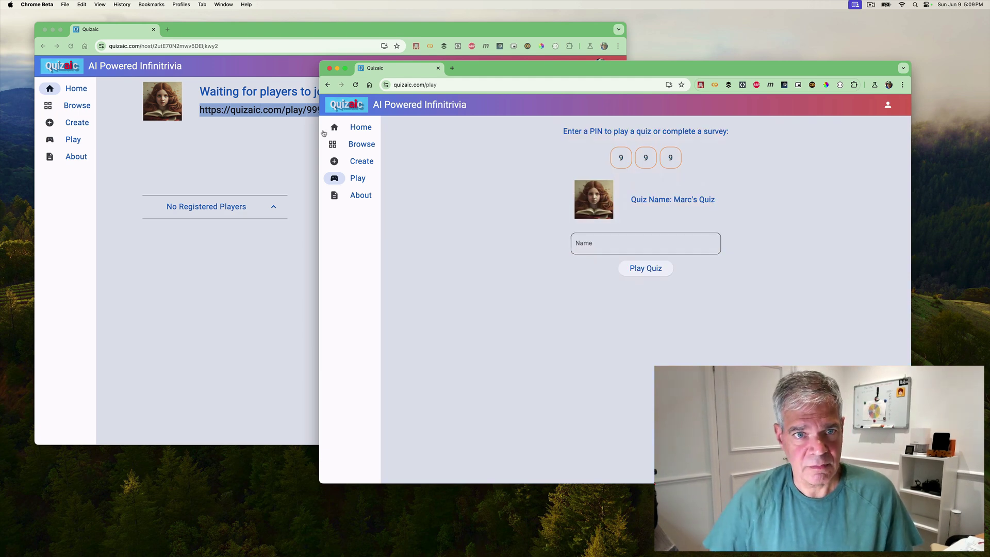
double_click(405, 83)
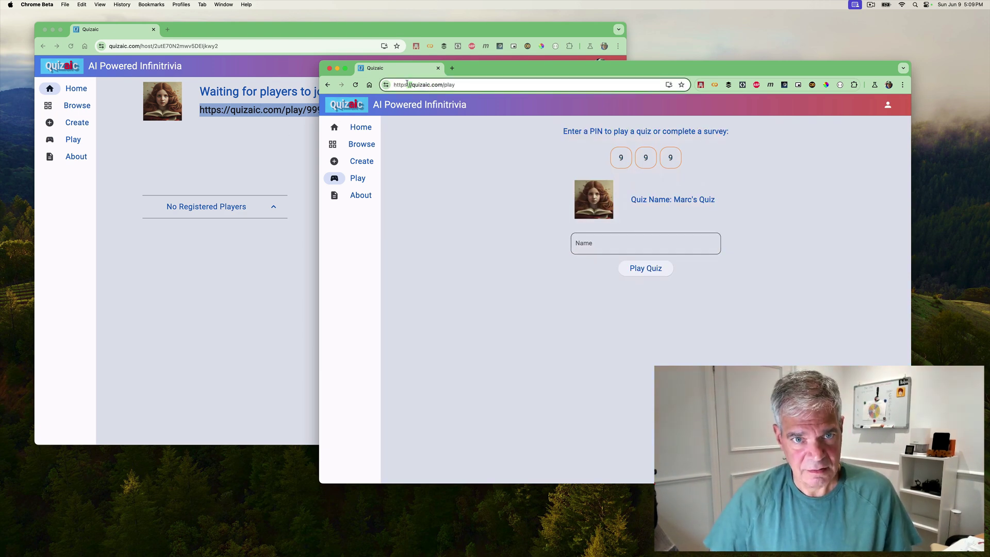
left_click(406, 83)
key("super+v")
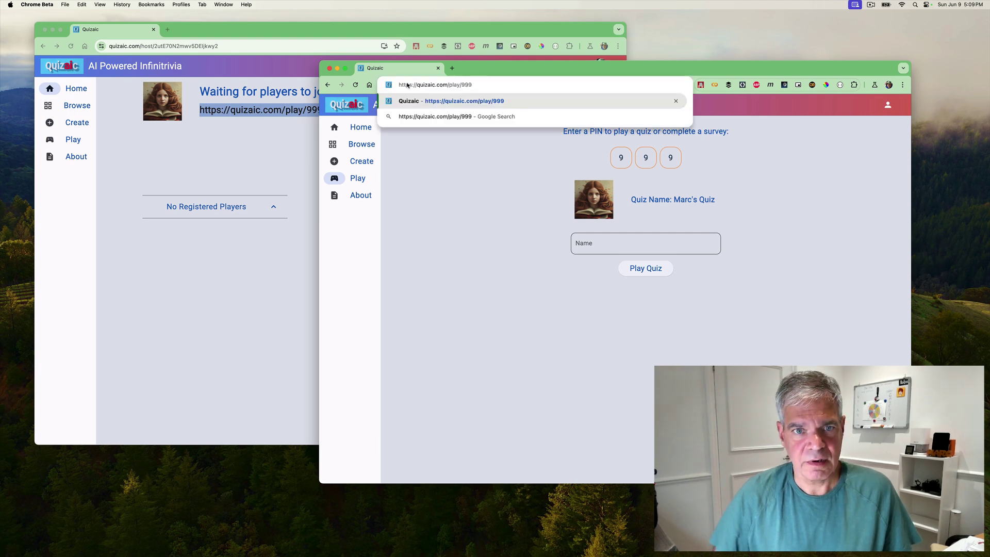
key("Return")
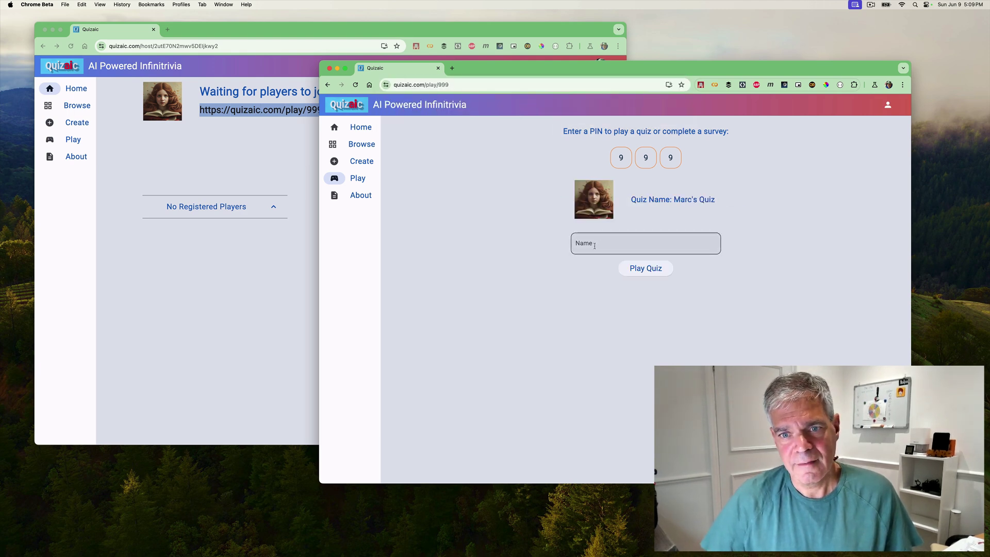
Enter a player name and join the quiz as a player
left_click(594, 246)
type("Marc")
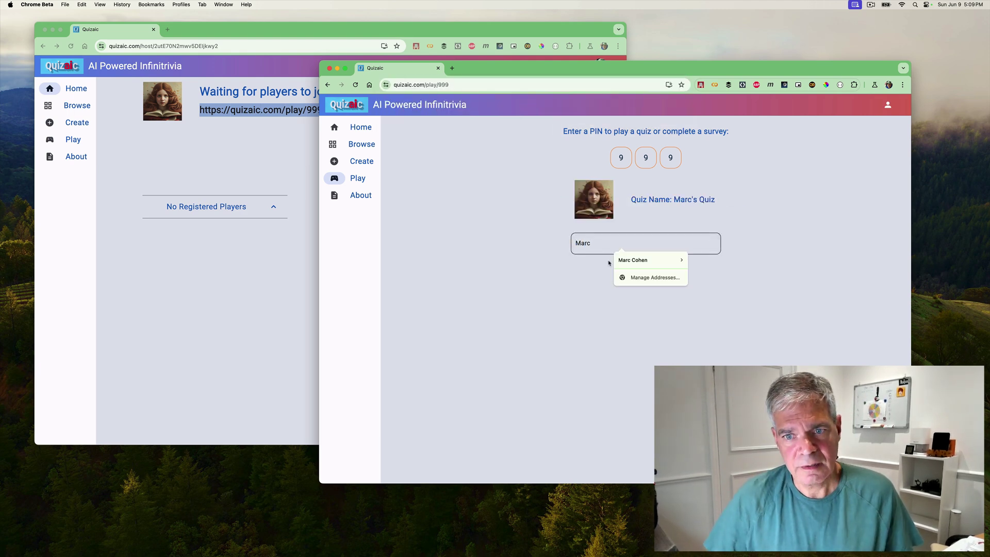
left_click(584, 287)
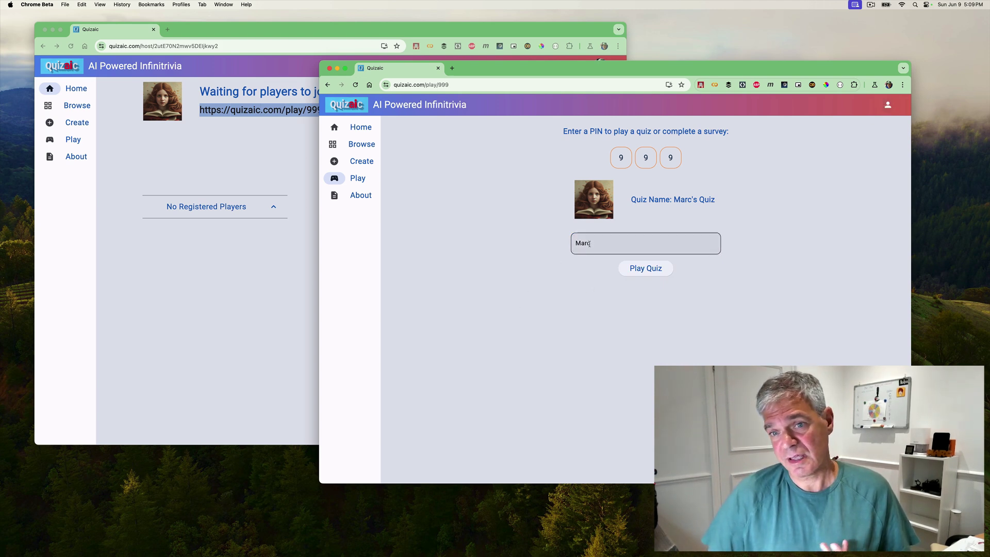
left_click(636, 268)
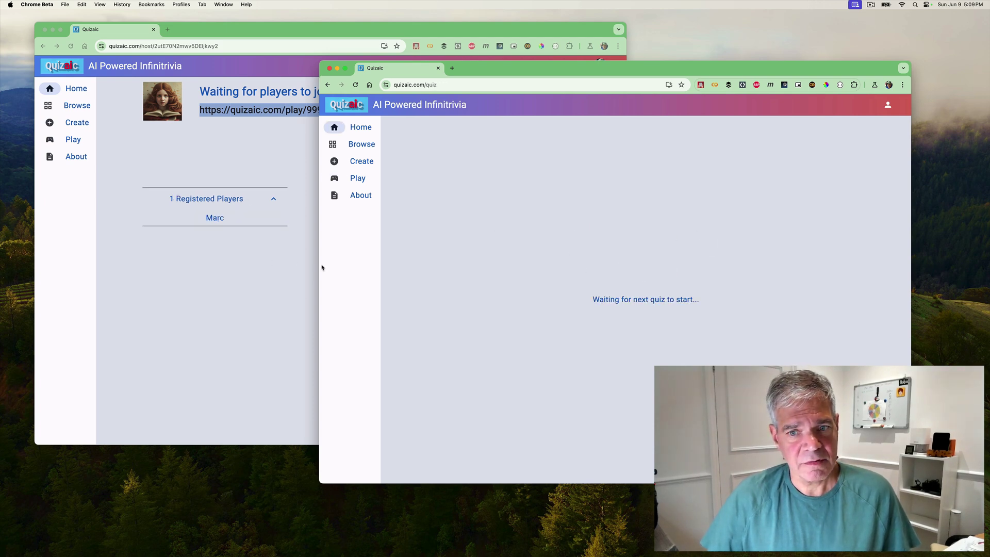
Bring the host window forward and collapse the 1 Registered Players list
left_click(155, 294)
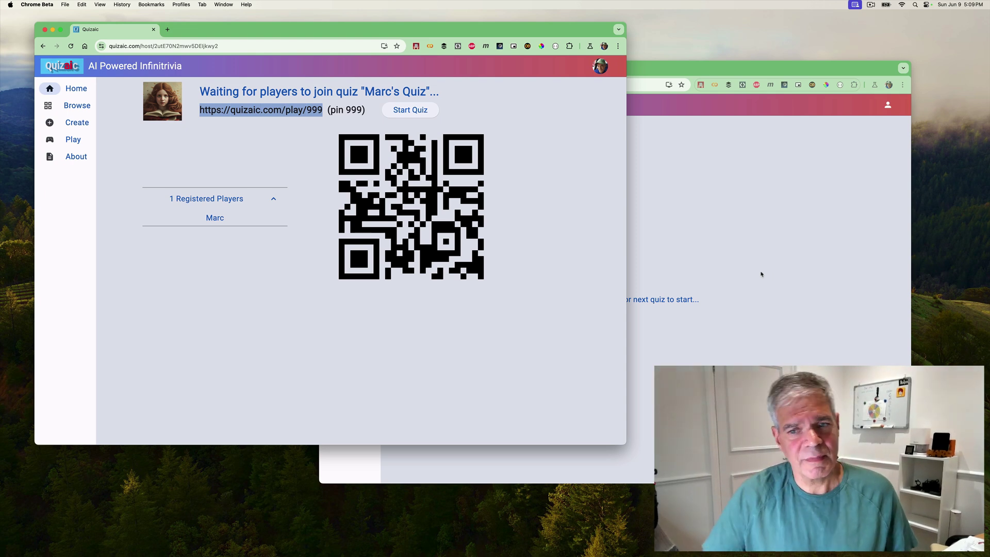
left_click(274, 202)
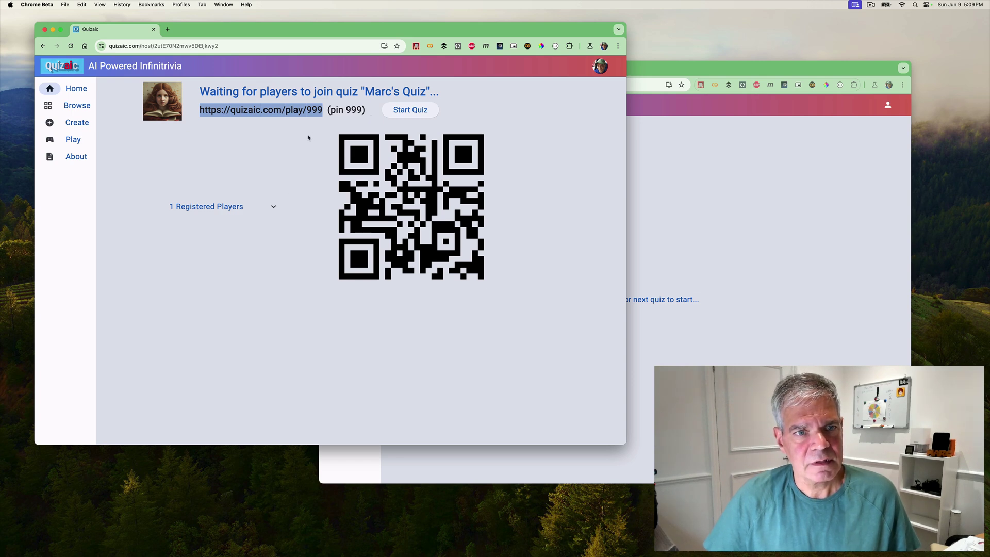
Start Marc's Quiz, answer question 1 with A. Mercutio as the player, and reveal its results and leaderboard
left_click(410, 110)
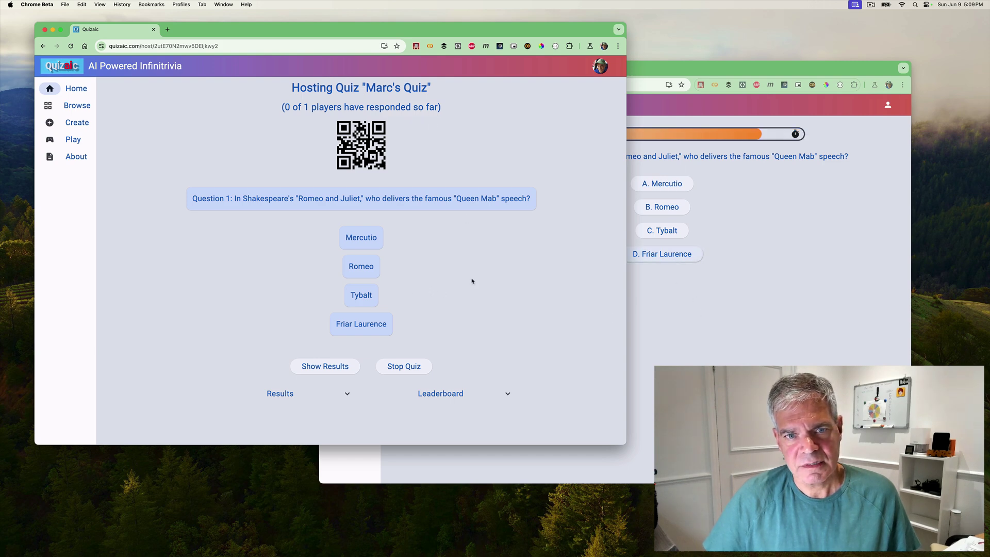
left_click(710, 289)
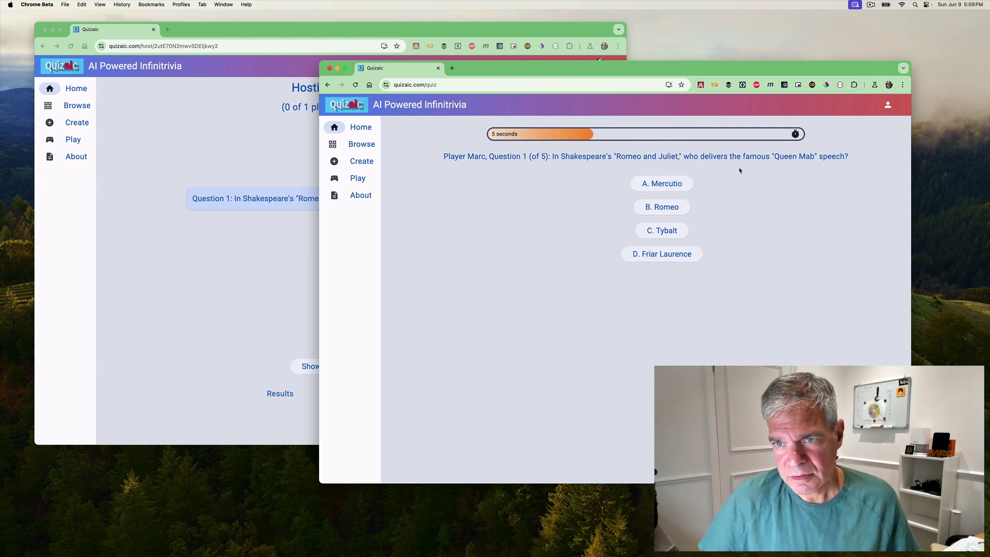
left_click(657, 187)
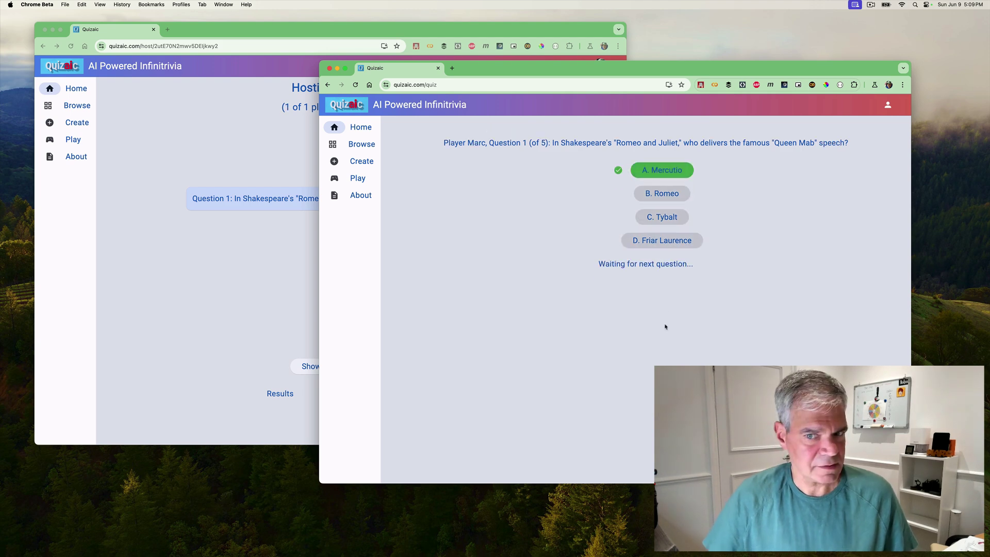
left_click(269, 313)
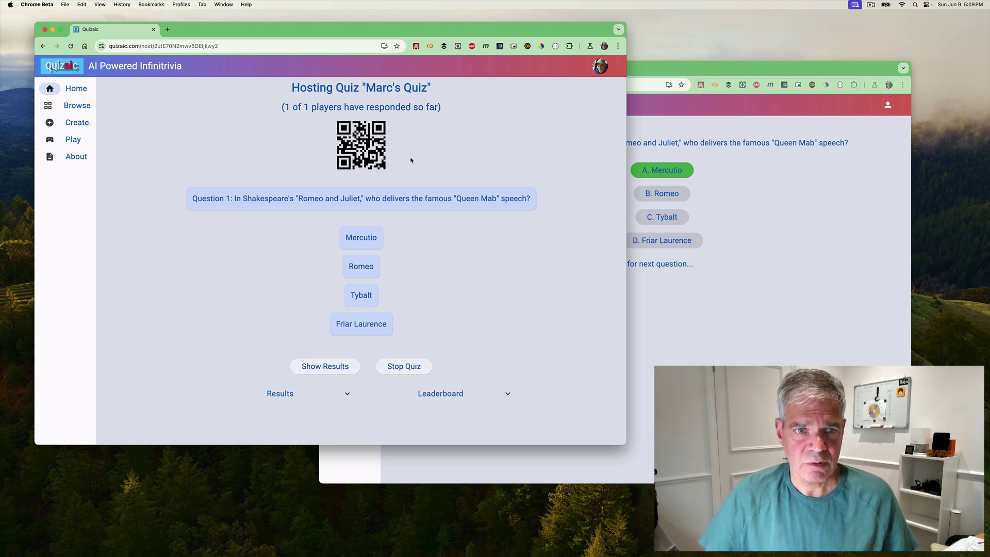
left_click(333, 367)
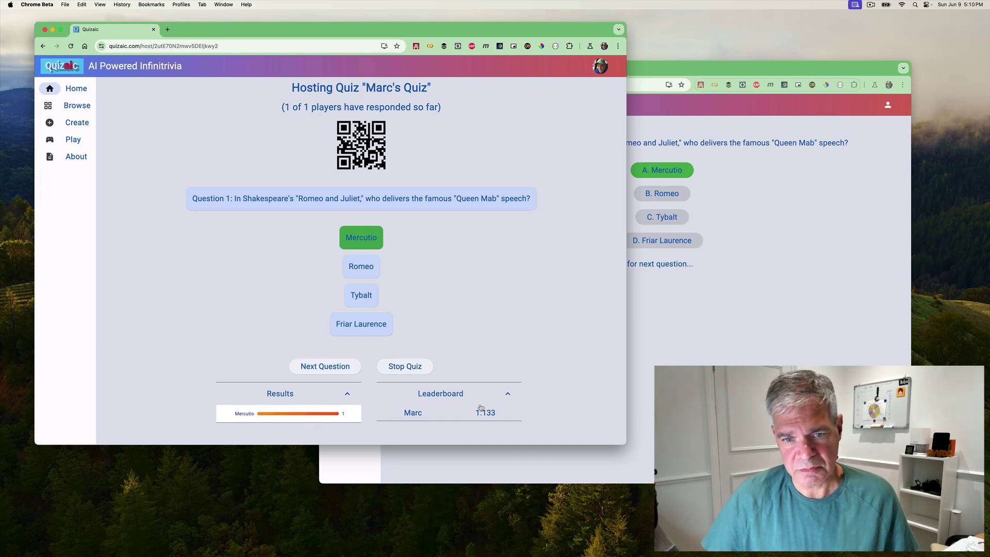
Advance to question 2, answer B. Ralph Ellison as the player, and reveal its results
left_click(342, 371)
left_click(782, 313)
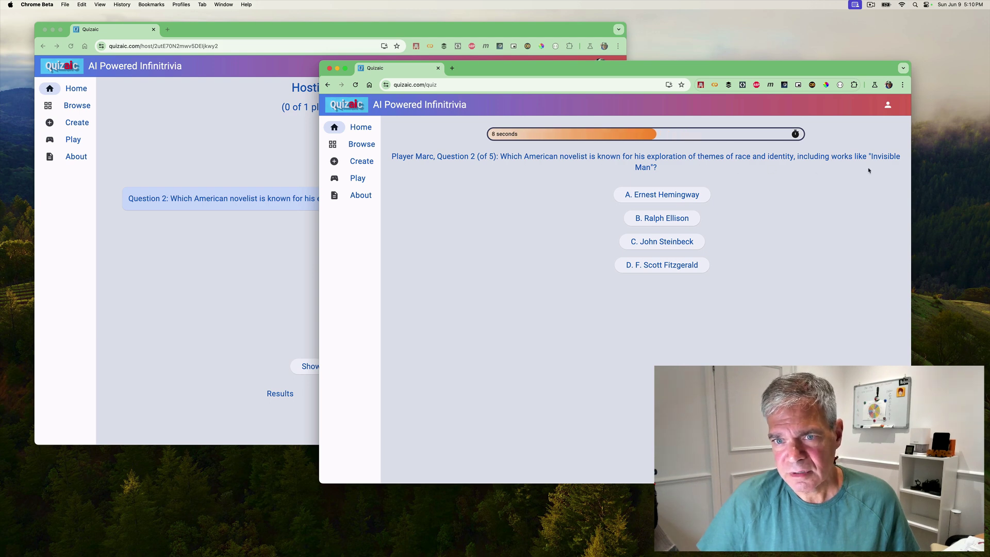
left_click(662, 219)
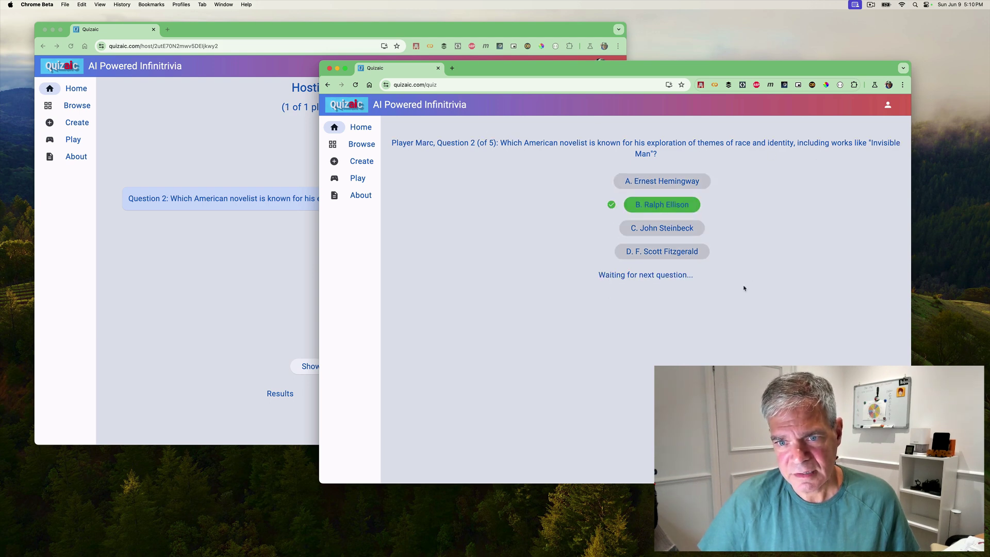
left_click(182, 333)
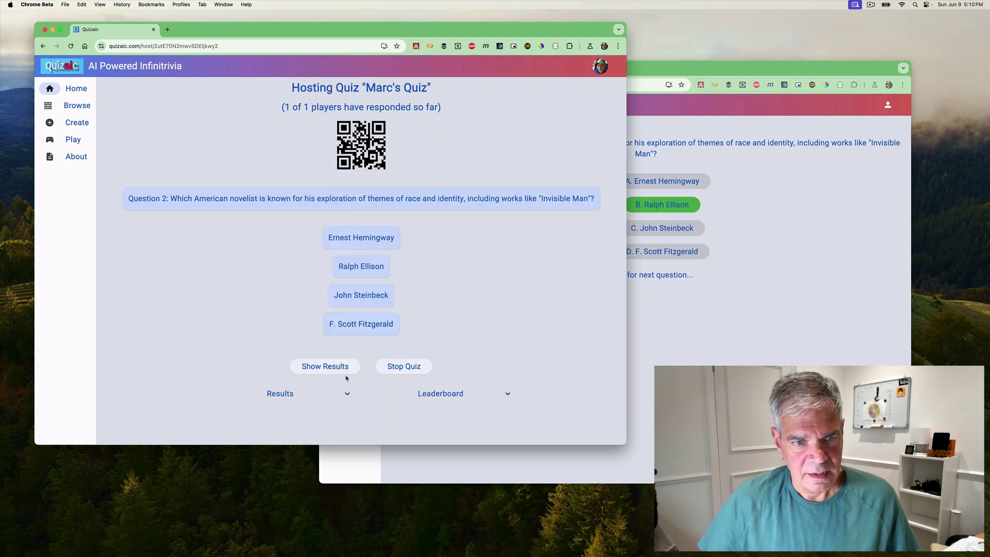
left_click(344, 369)
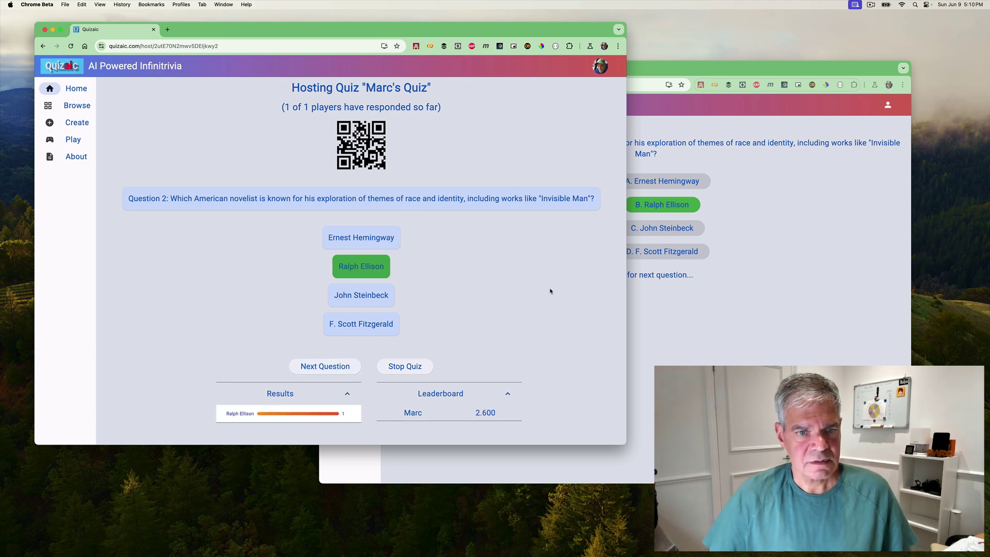
Step through questions 3 to 5, revealing each answer, including A wooden stake and 1984
left_click(327, 371)
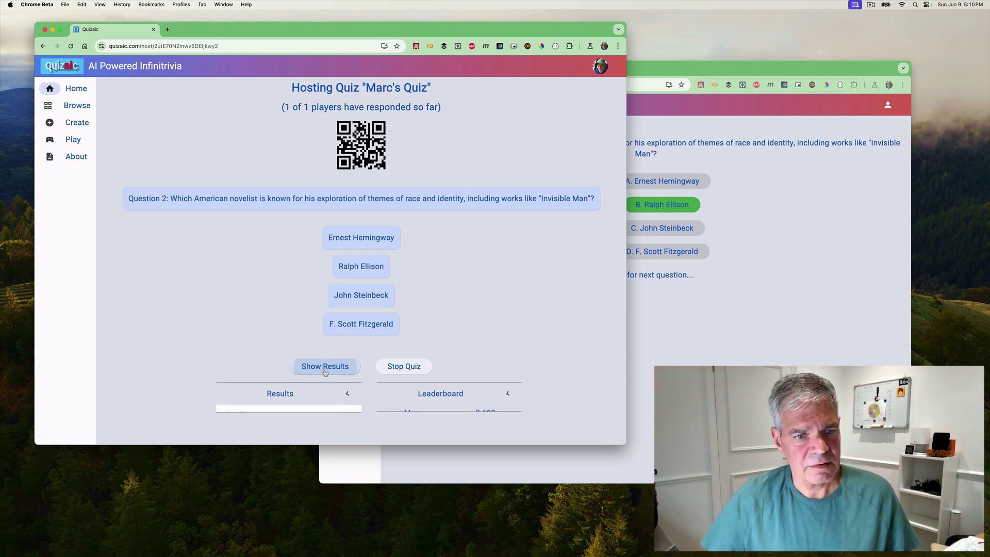
left_click(325, 367)
left_click(325, 367)
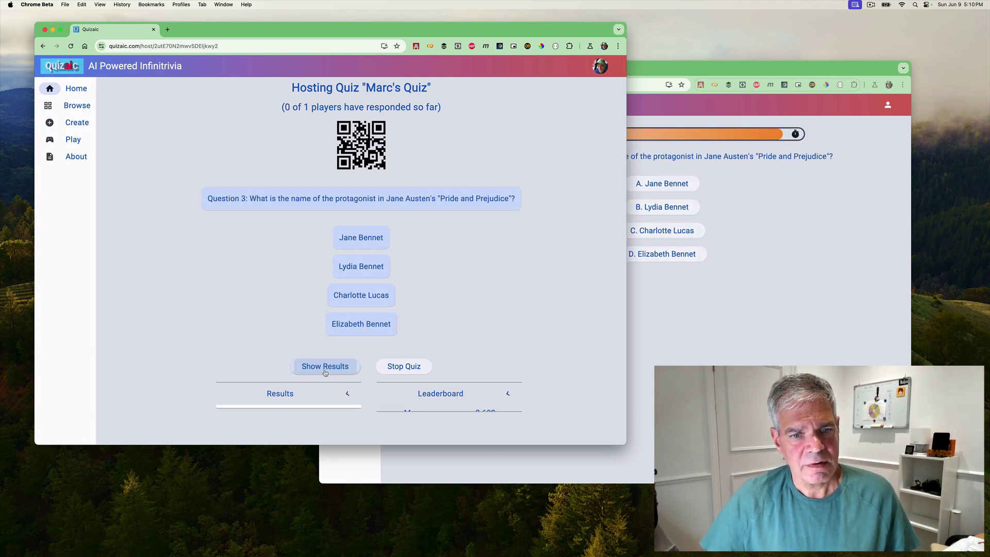
left_click(325, 367)
left_click(325, 367)
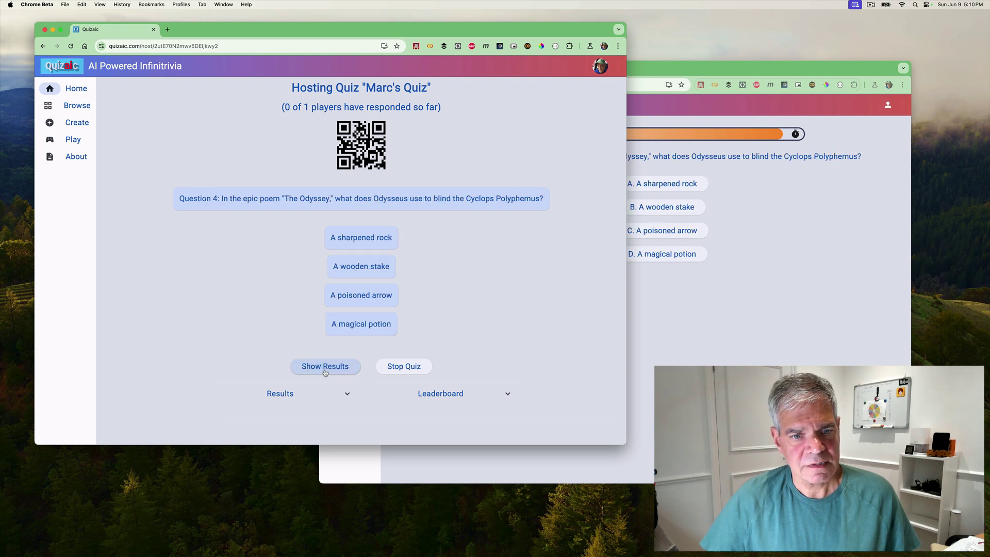
left_click(325, 370)
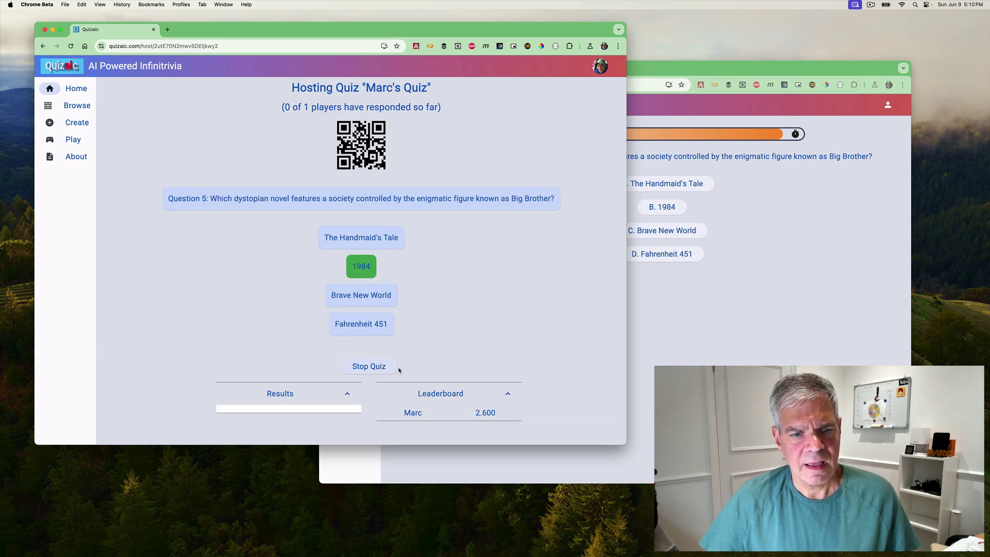
Stop the hosted literature quiz and return to the host's quiz list
left_click(368, 367)
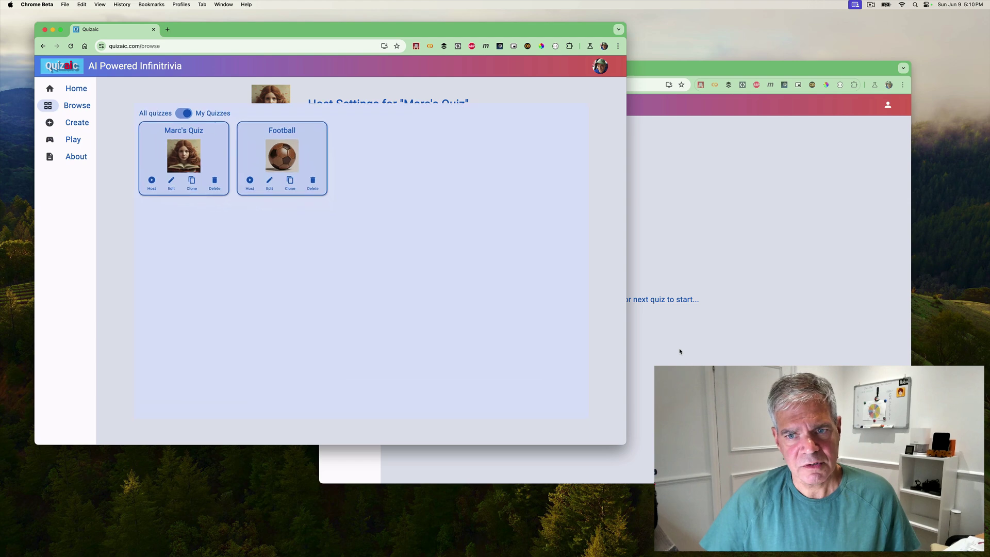
left_click(704, 256)
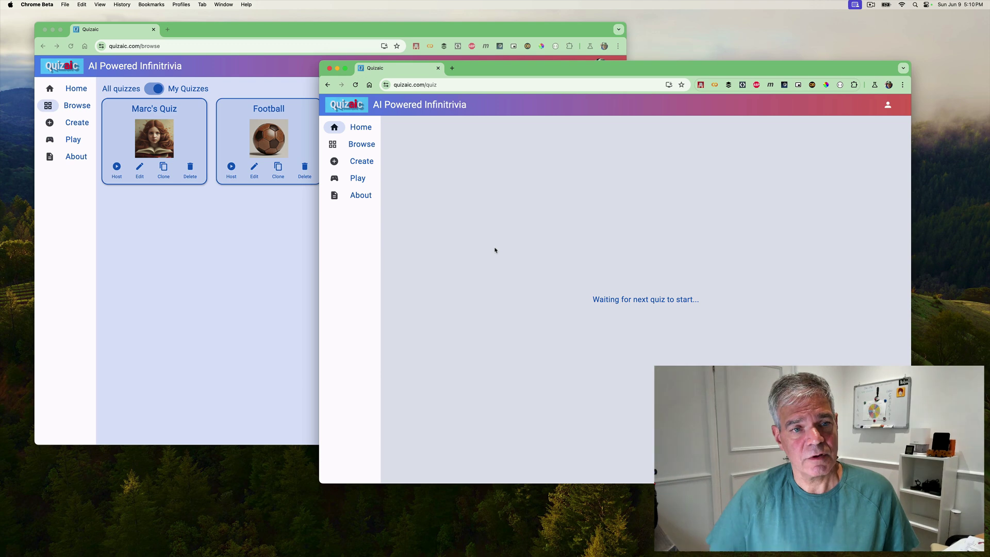
left_click(241, 237)
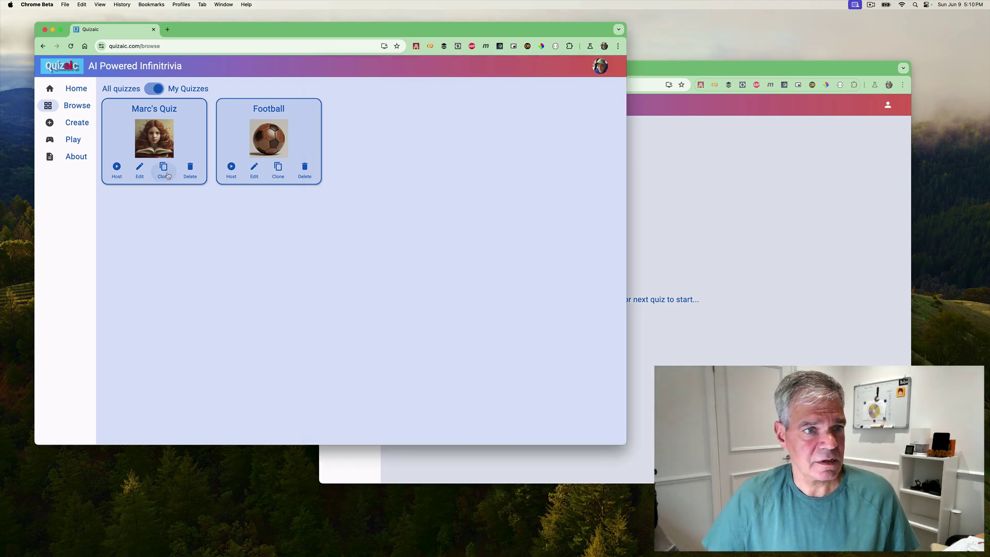
Host the Football quiz with Synchronous mode and 15 seconds, opening its lobby under PIN 999
left_click(231, 168)
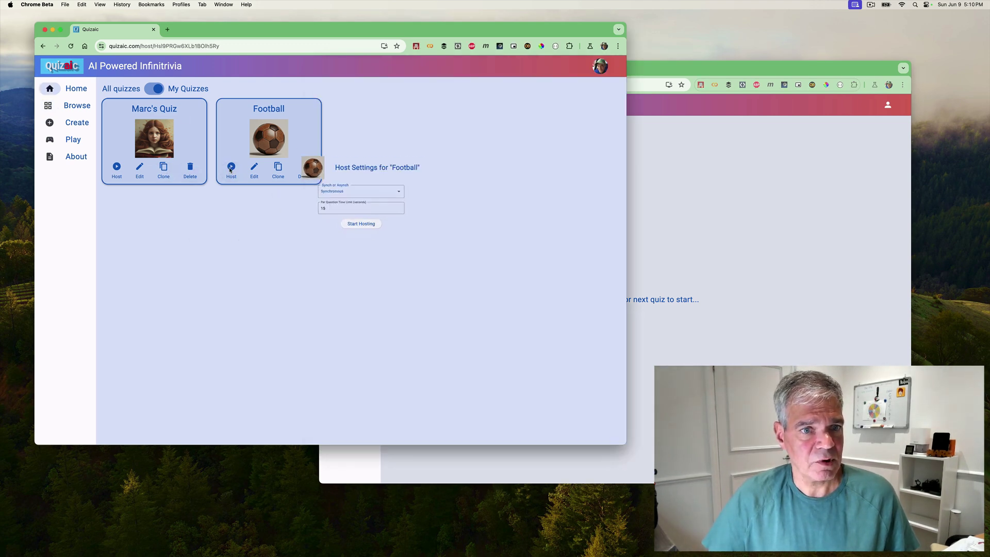
left_click(360, 199)
left_click(395, 115)
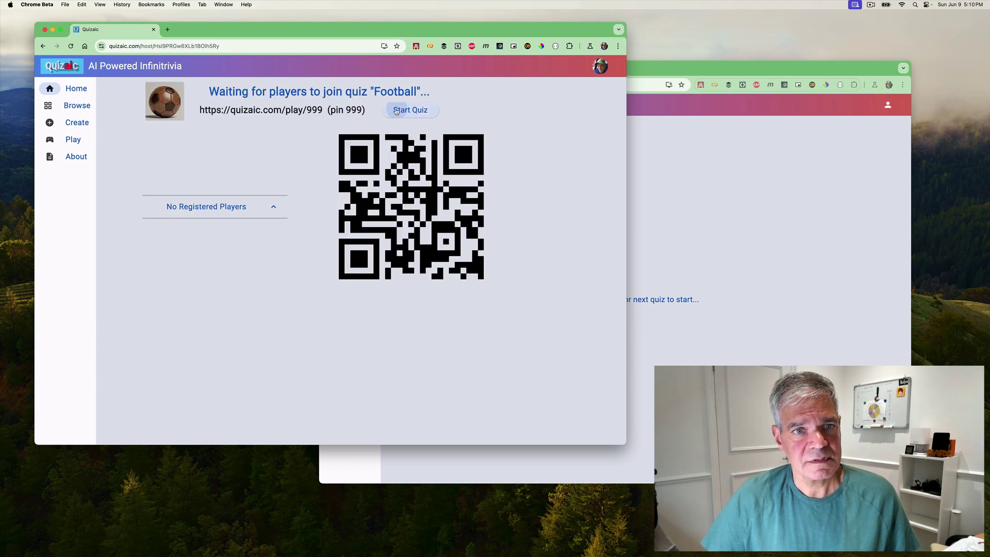
View Football question 1 on Super Bowl titles as the player, then return to the host showing one response
left_click(801, 267)
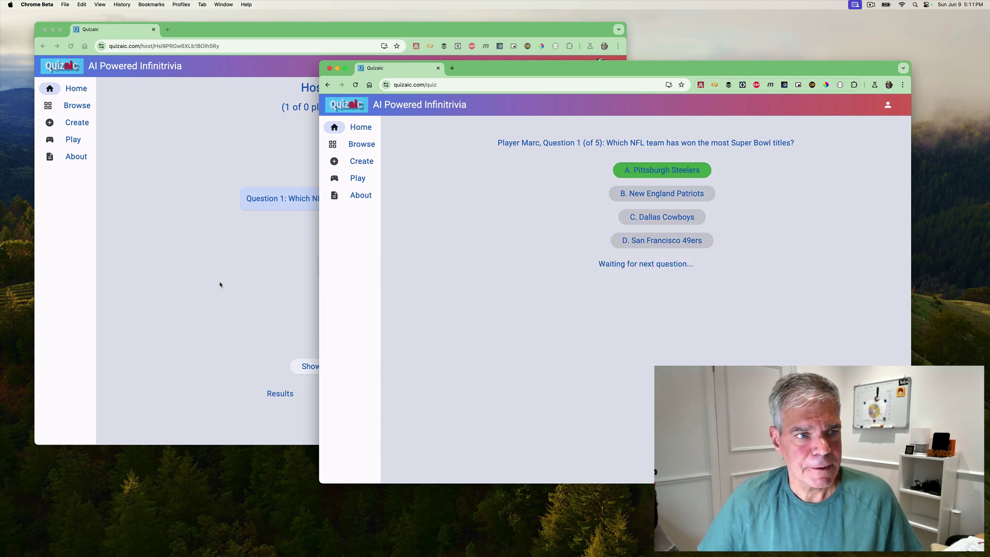
left_click(186, 276)
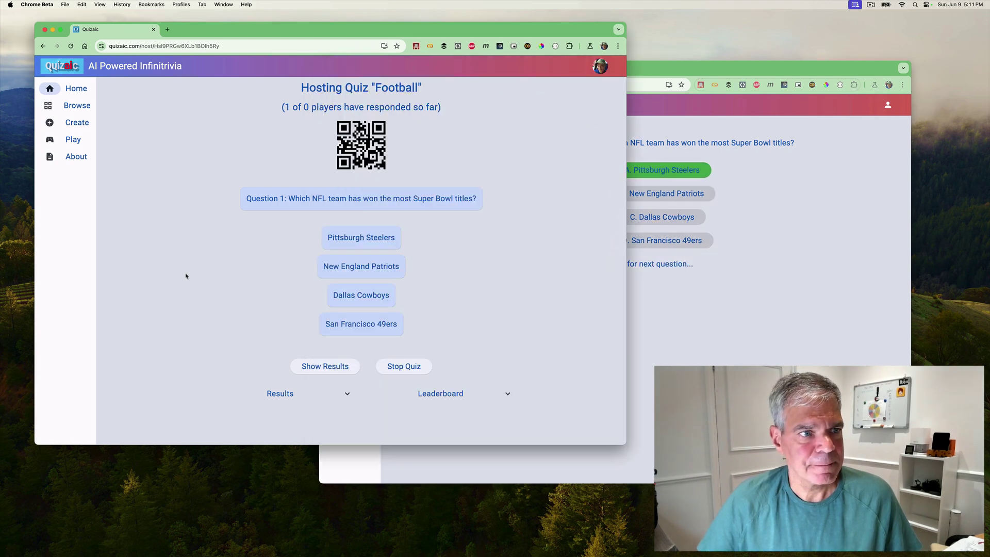
Show the About Quizaic page on the host, then bring the player's Football quiz window forward
left_click(75, 158)
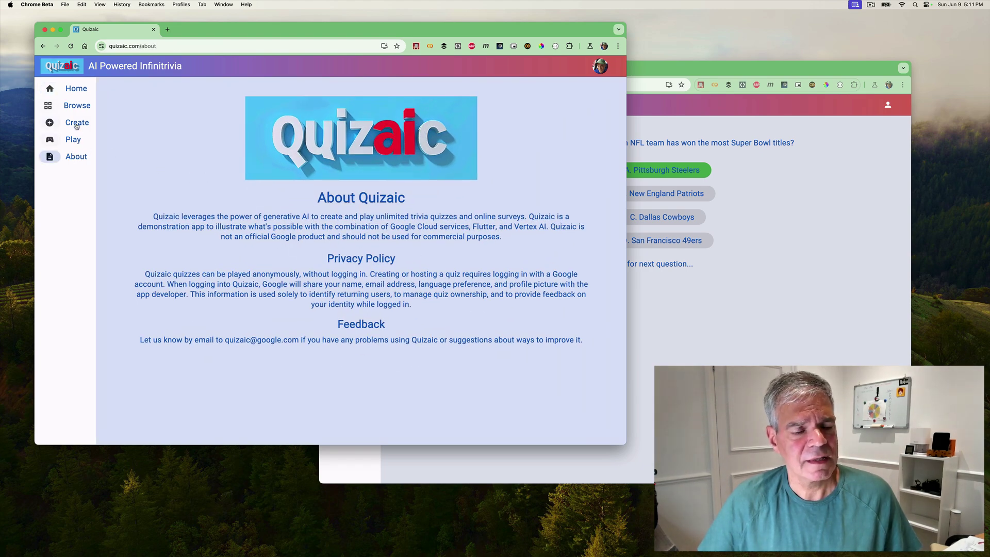
left_click(695, 332)
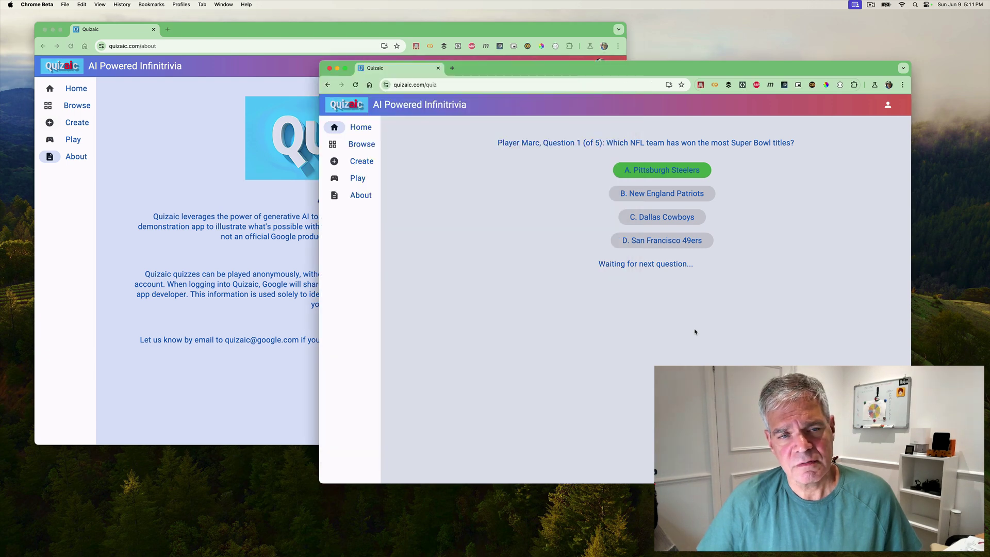